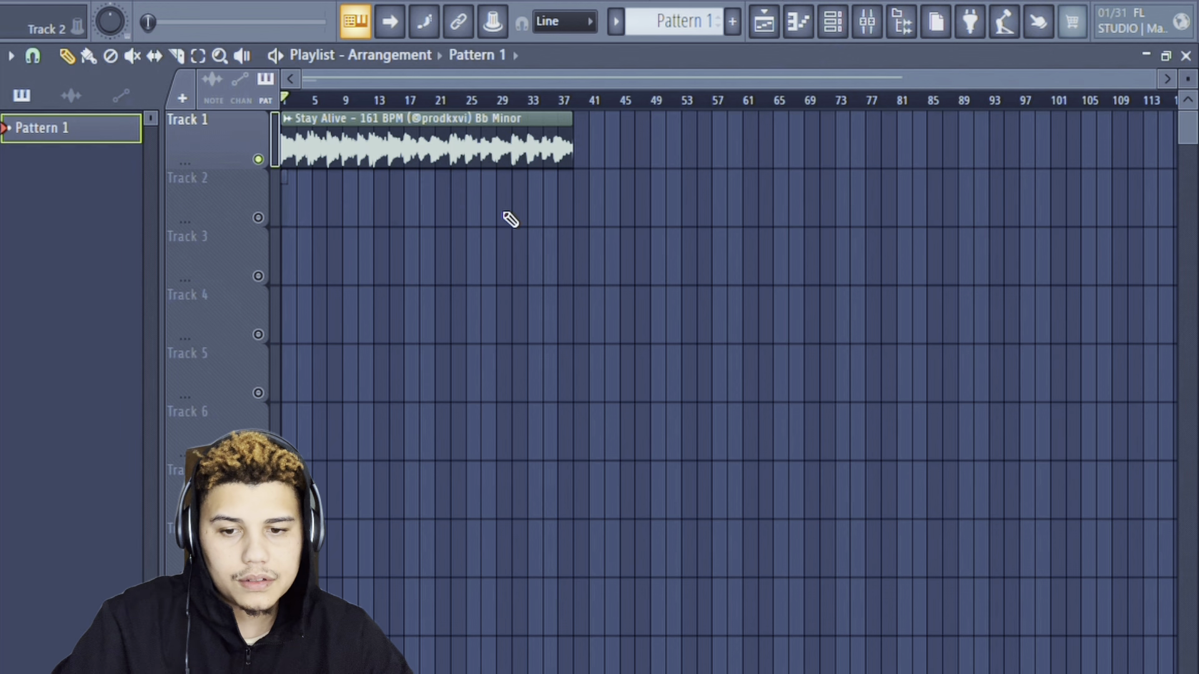
- Listen to the Stay Alive sample in the playlist, and look over the channel rack and the mixer
{"action": "left_click", "coordinate": [903, 23]}
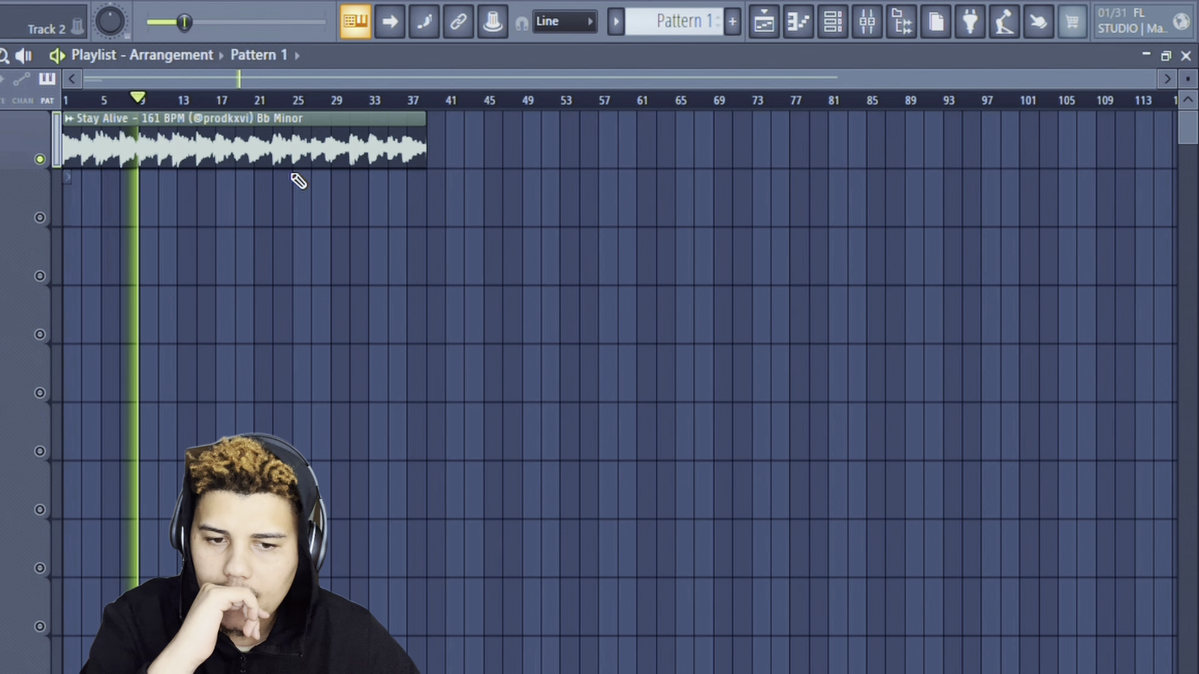
{"action": "key", "text": "space"}
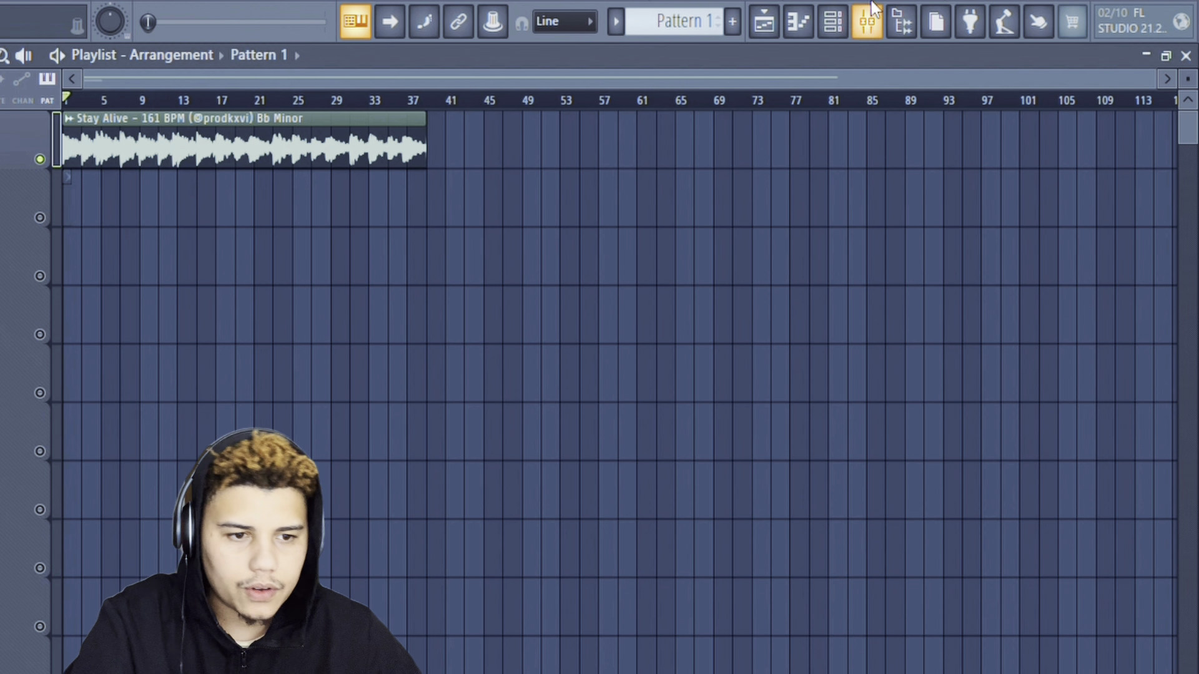
{"action": "left_click", "coordinate": [833, 24]}
{"action": "left_click", "coordinate": [833, 24]}
{"action": "left_click", "coordinate": [866, 28]}
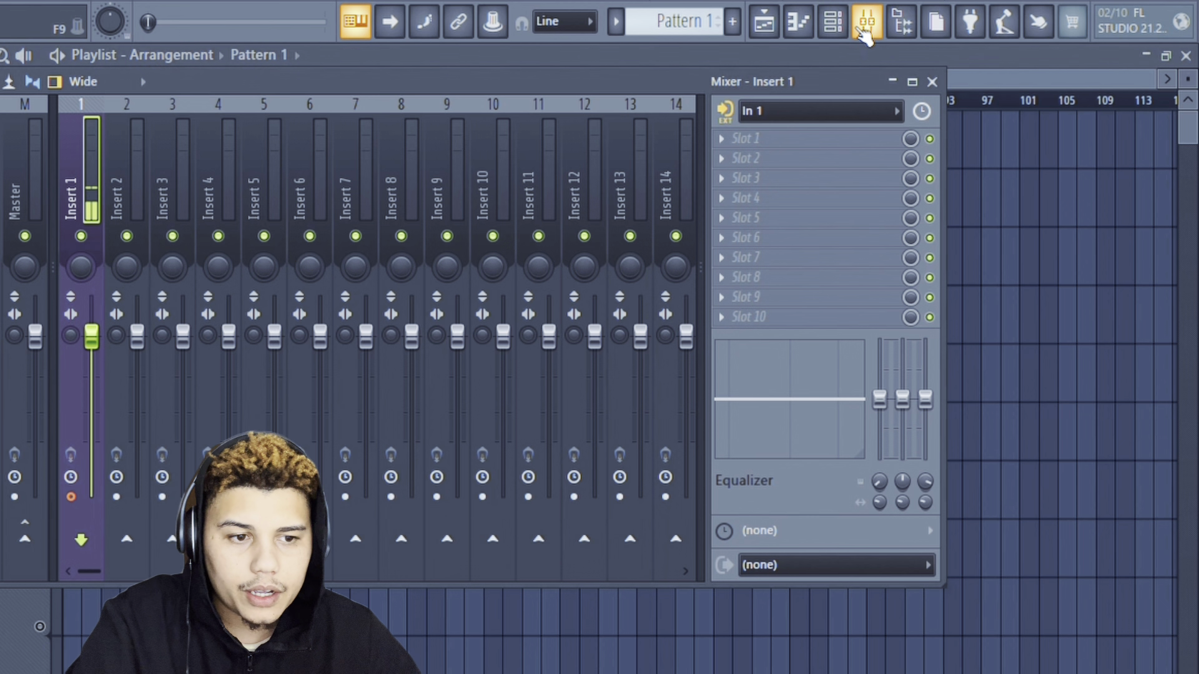
{"action": "left_click", "coordinate": [866, 26]}
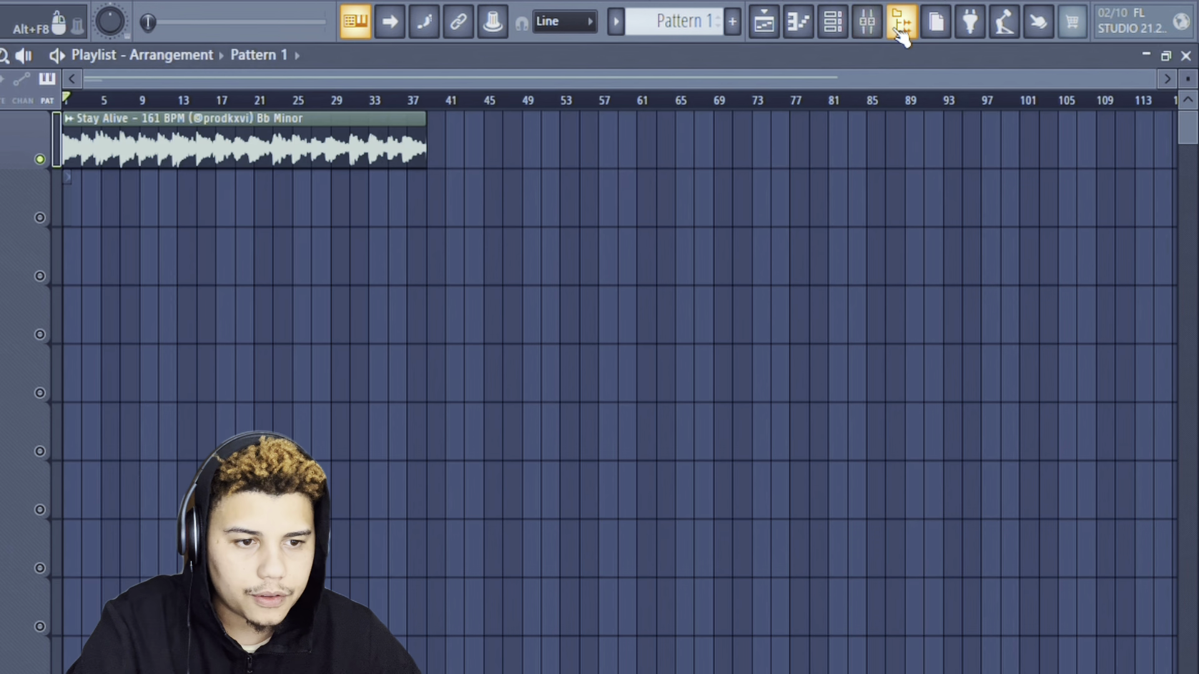
- Load Spinz 808, 909 Mafia Clap, Sizzle Hi Hat, Murda Kick and Jetson Perc as channels, show the 808's volume envelope and mute the 808
{"action": "left_click", "coordinate": [902, 28]}
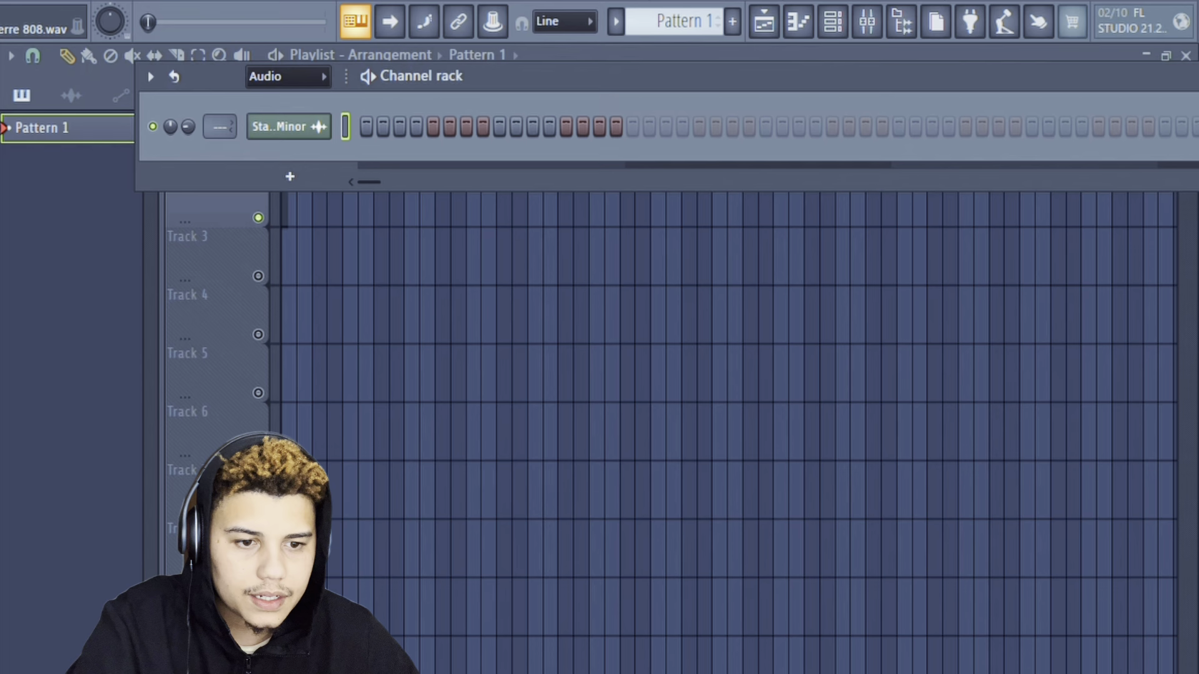
{"action": "left_click_drag", "start_coordinate": [1, 150], "coordinate": [446, 149]}
{"action": "left_click", "coordinate": [311, 160]}
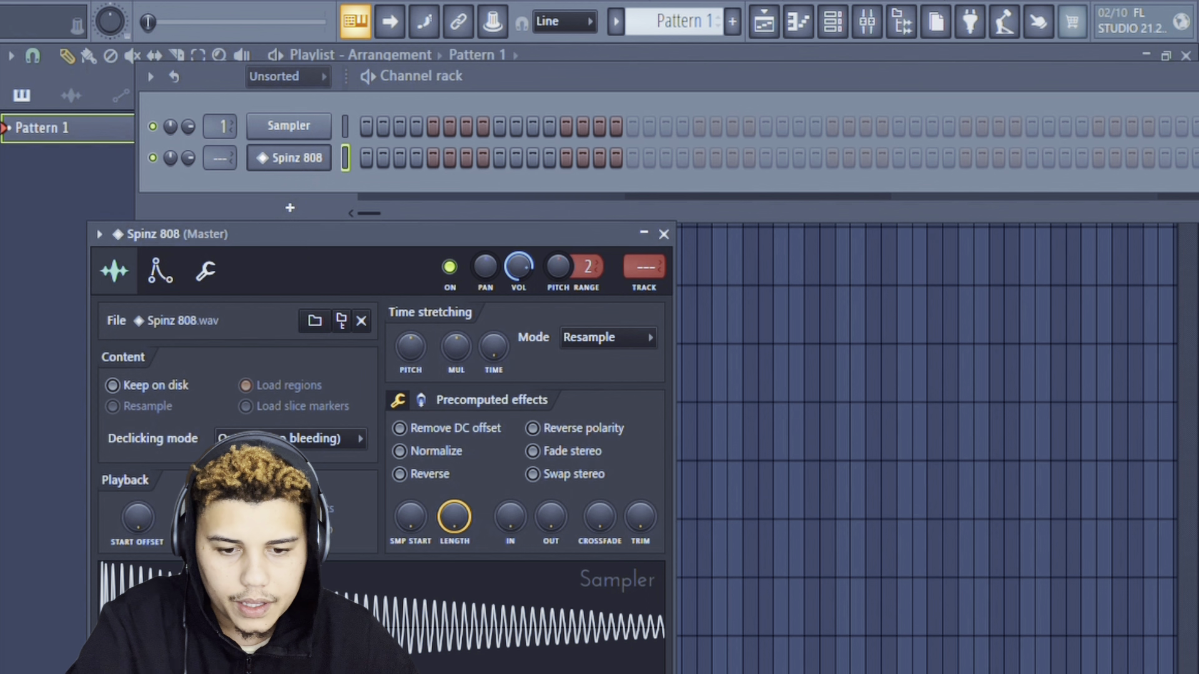
{"action": "left_click", "coordinate": [160, 272]}
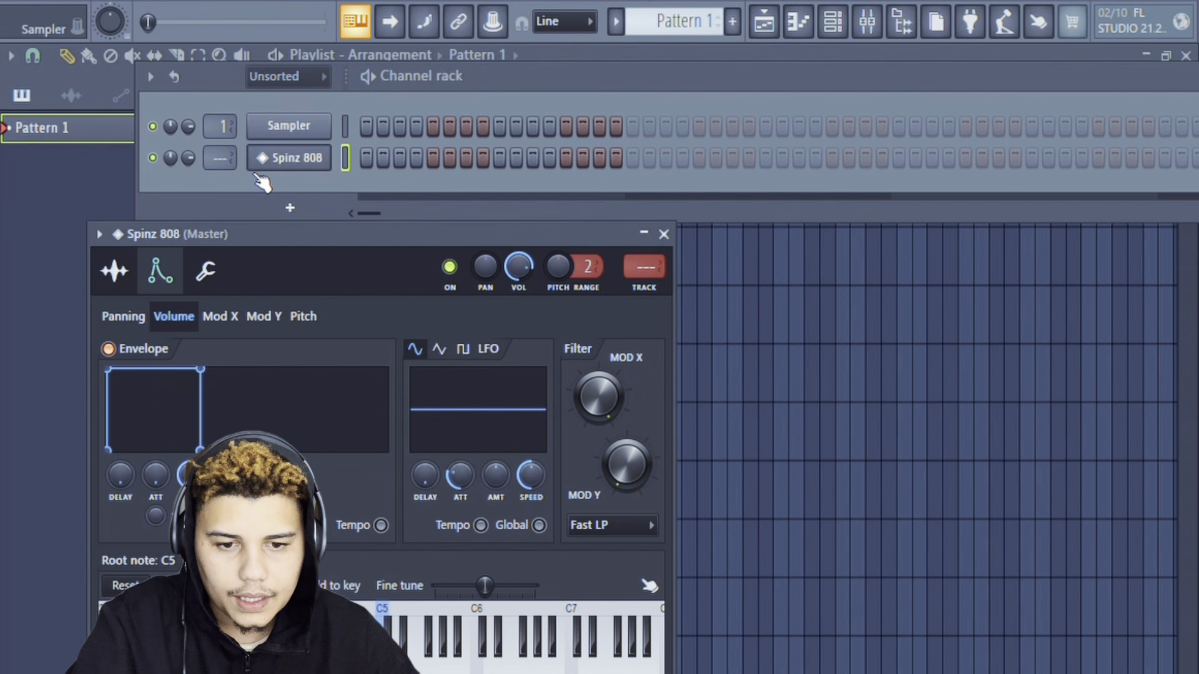
{"action": "left_click", "coordinate": [178, 176]}
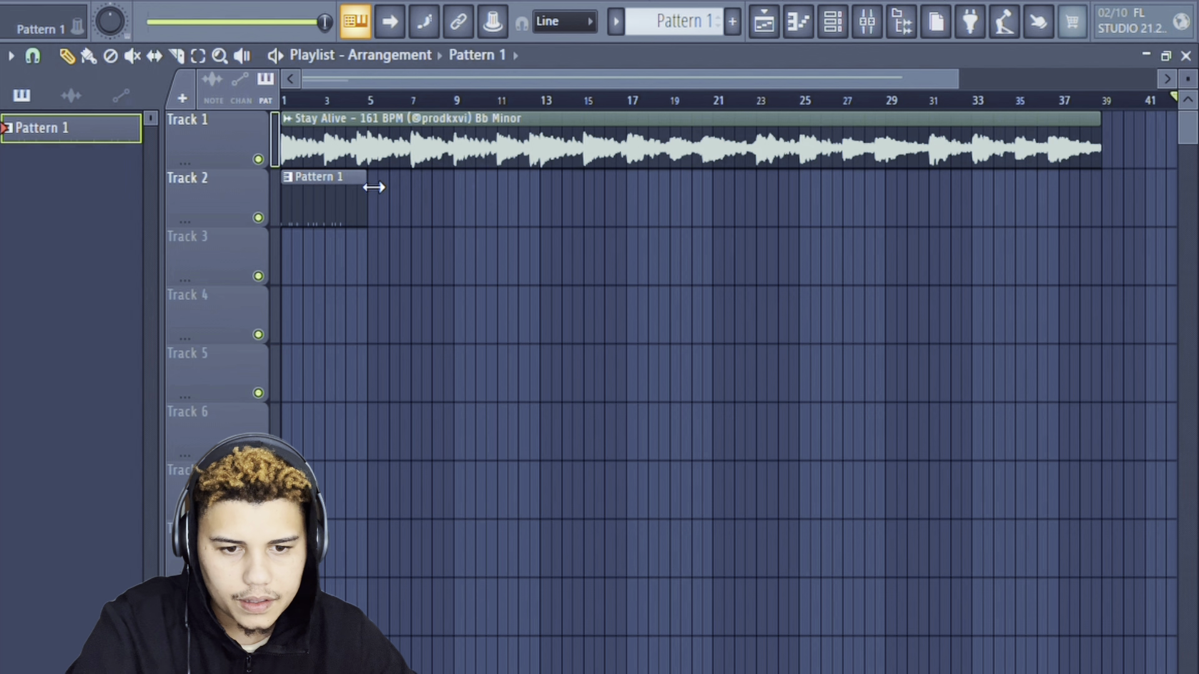
- Add a C5 clap hit on beat 3 of bar 4 in the 909 Mafia Clap piano roll, matching the preceding bars
{"action": "key", "text": "F7"}
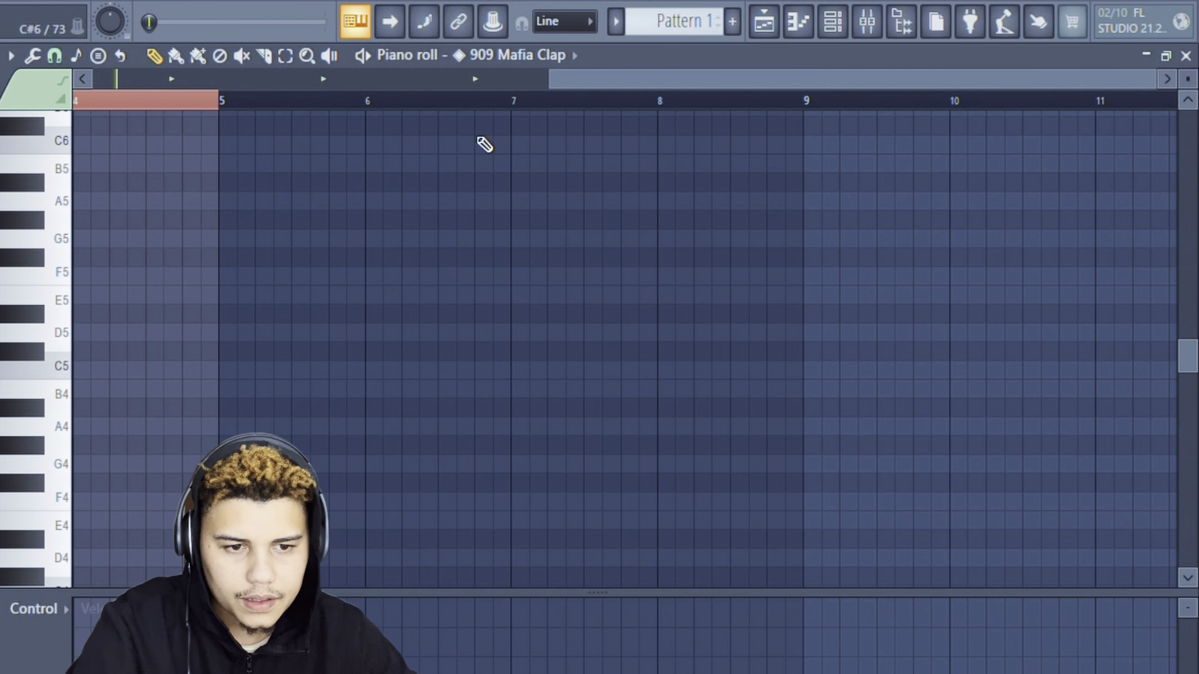
{"action": "left_click_drag", "start_coordinate": [533, 80], "coordinate": [221, 111]}
{"action": "key", "text": "space"}
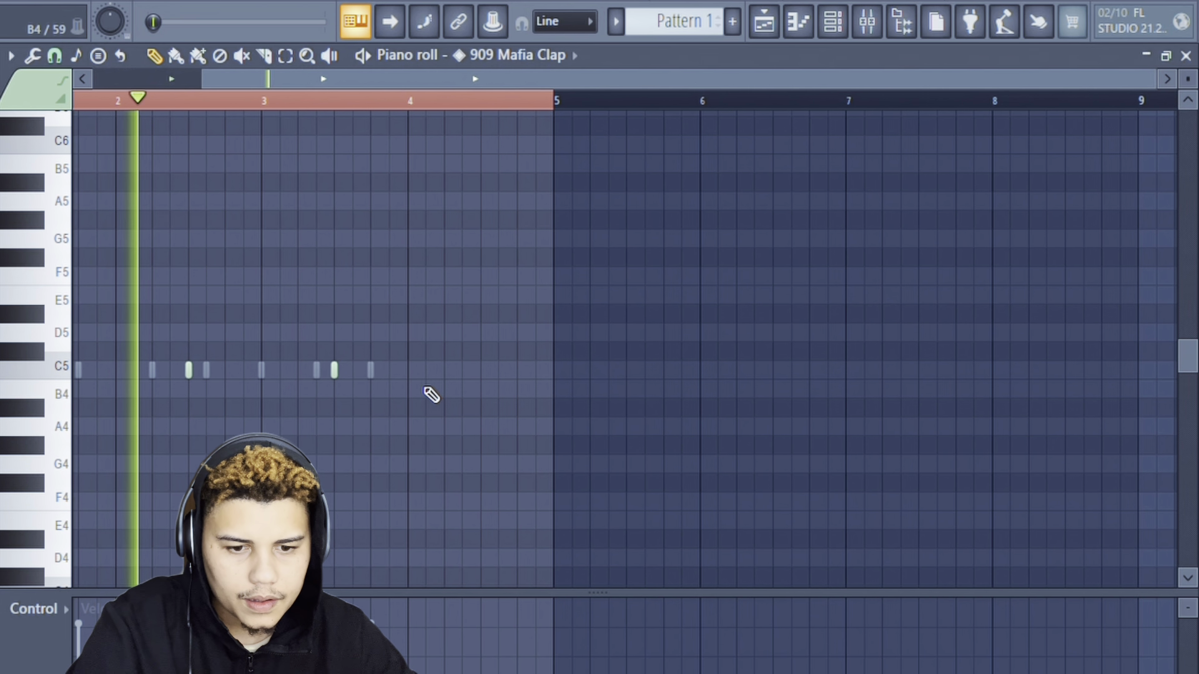
{"action": "left_click", "coordinate": [488, 370]}
- Program the Murda Kick steps across the four bars, with the last kick on beat 2 of bar 4
{"action": "left_click", "coordinate": [832, 23]}
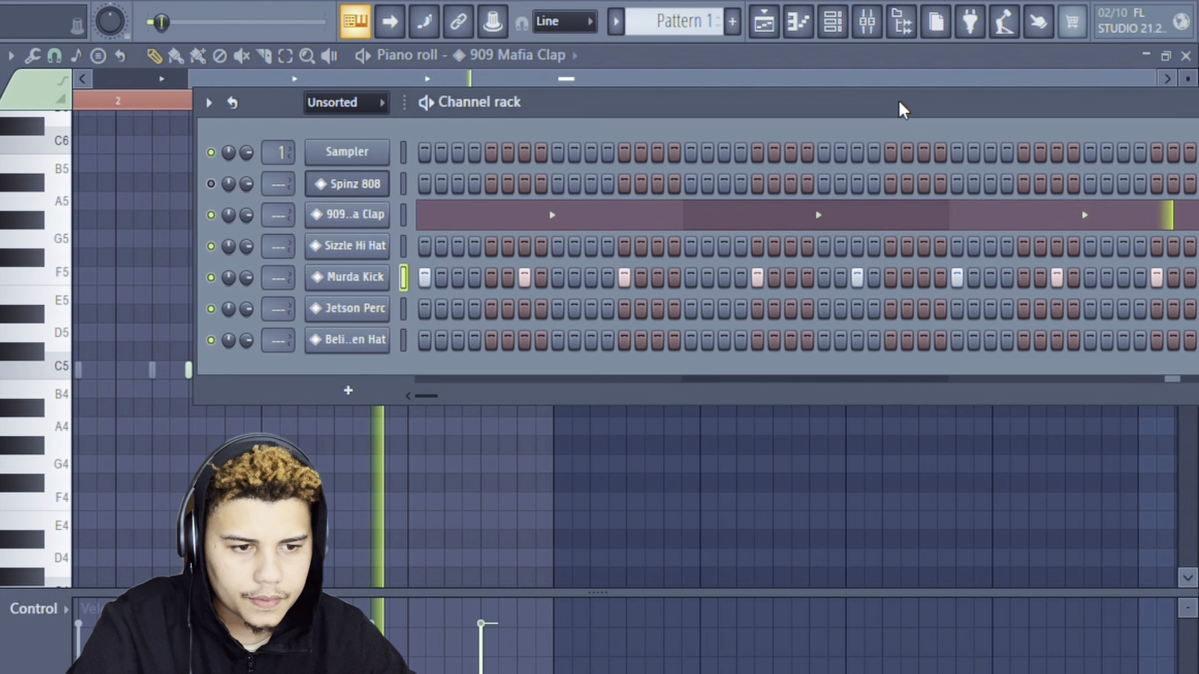
{"action": "left_click_drag", "start_coordinate": [899, 107], "coordinate": [593, 94]}
{"action": "key", "text": "space"}
{"action": "left_click", "coordinate": [954, 271]}
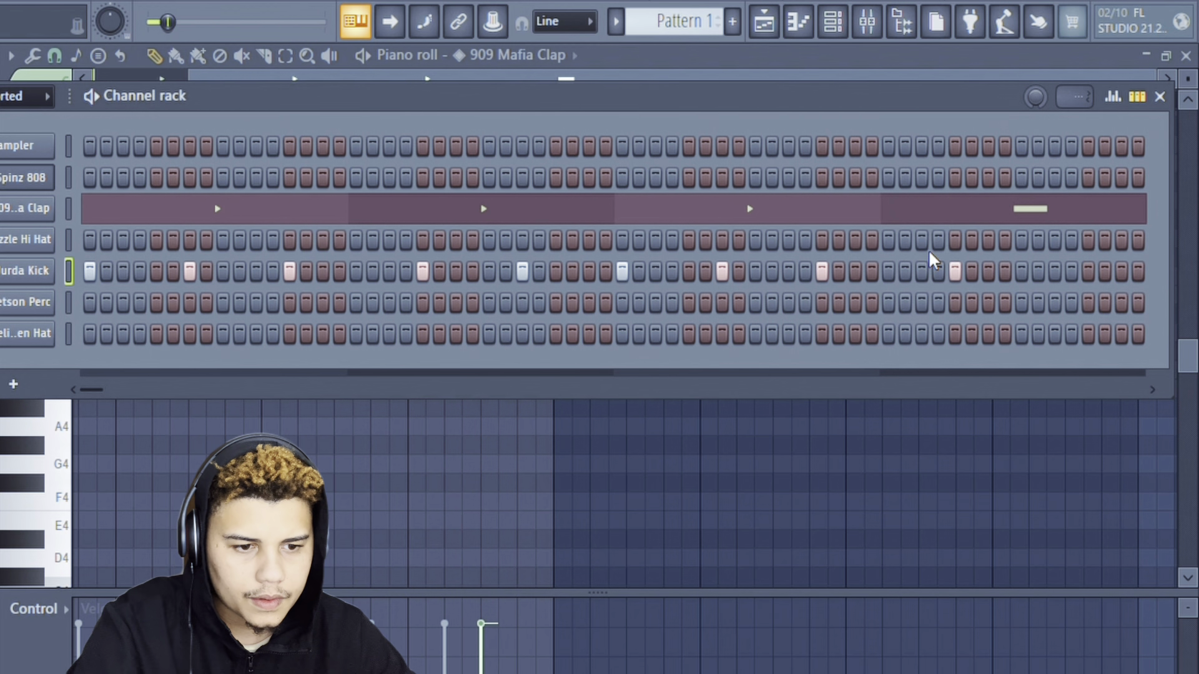
- Place Pattern 1 at the start of Track 2 in the playlist and duplicate it back to back up to bar 37
{"action": "left_click", "coordinate": [765, 24]}
{"action": "left_click", "coordinate": [833, 25]}
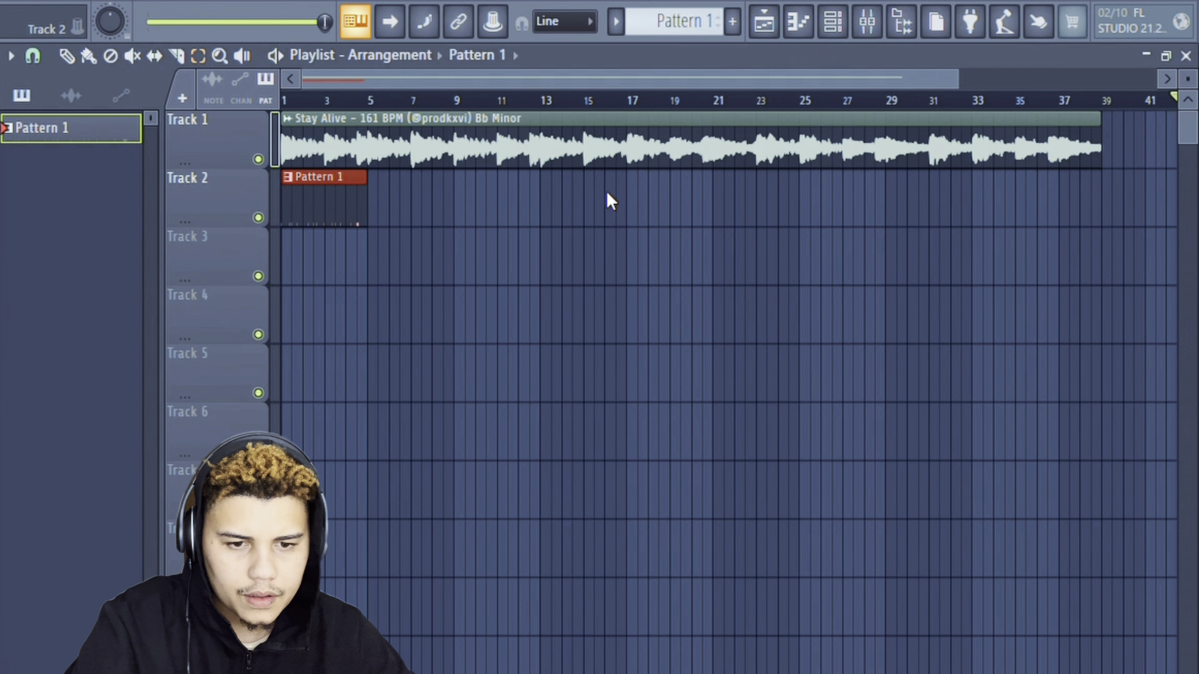
{"action": "key", "text": "ctrl+b"}
{"action": "key", "text": "ctrl+b"}
{"action": "key", "text": "ctrl+b"}
{"action": "key", "text": "ctrl+b"}
{"action": "key", "text": "ctrl+b"}
{"action": "key", "text": "ctrl+b"}
{"action": "key", "text": "ctrl+b"}
{"action": "key", "text": "ctrl+b"}
{"action": "key", "text": "ctrl+b"}
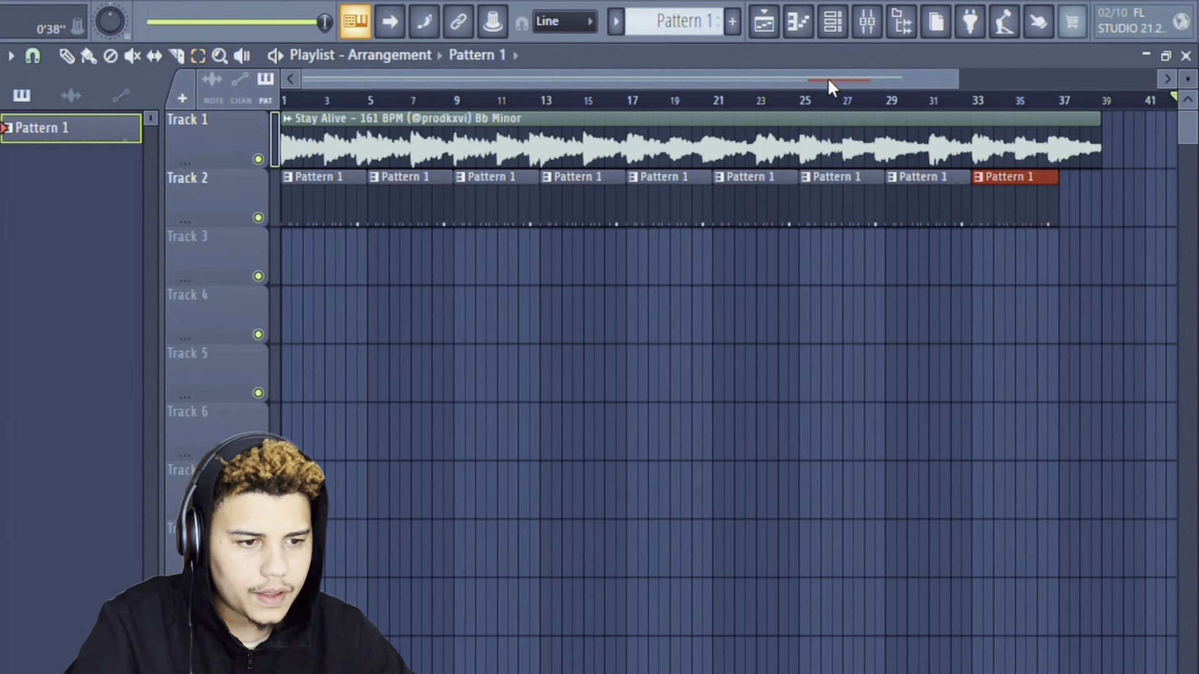
- Program Sizzle Hi Hat on every second step, a Jetson Perc hit in bar 2, and open hats on beat 2 of bars 1 and 3
{"action": "left_click", "coordinate": [832, 22]}
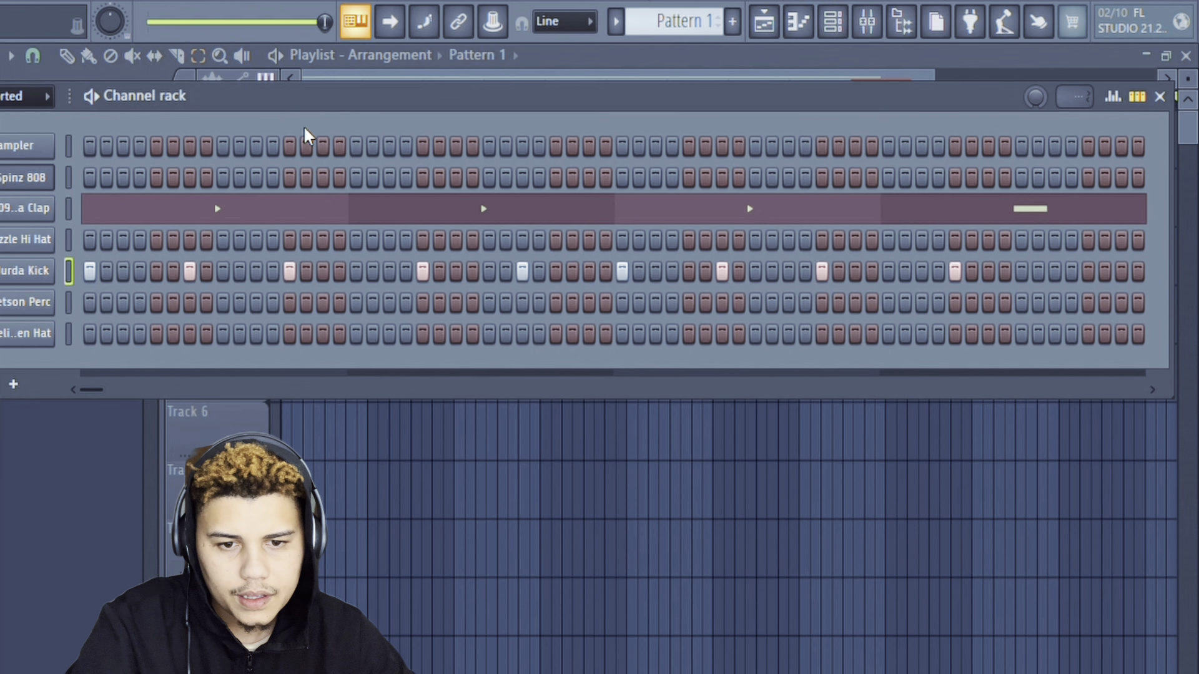
{"action": "left_click_drag", "start_coordinate": [442, 106], "coordinate": [718, 105]}
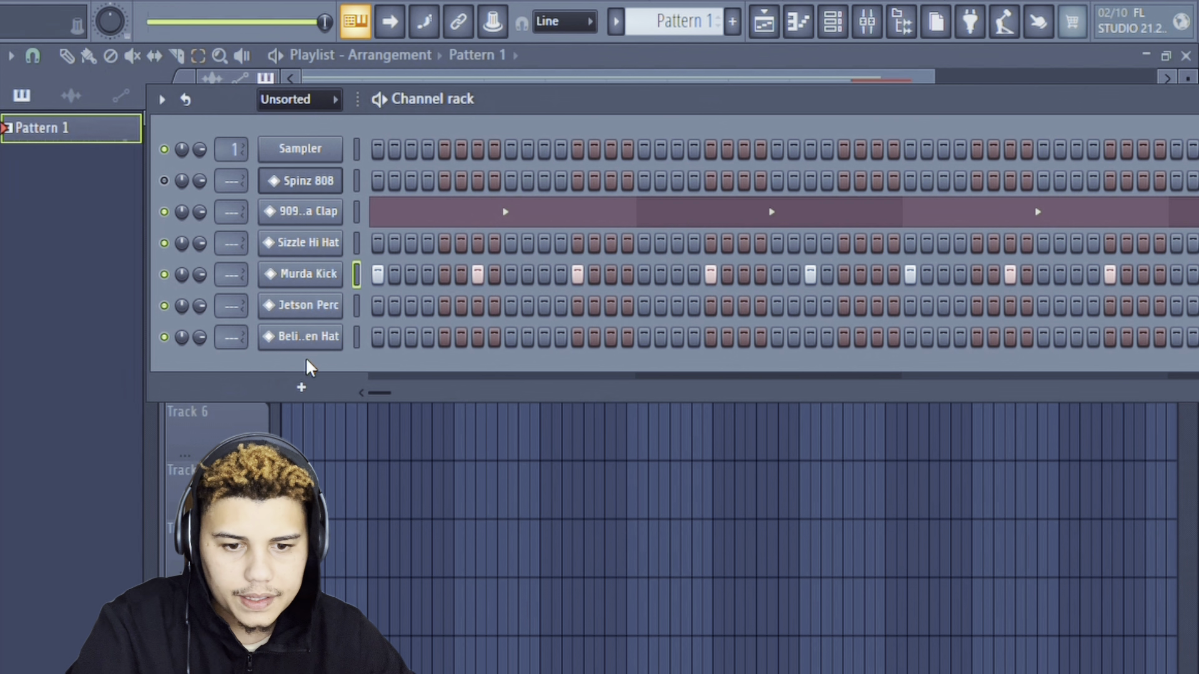
{"action": "left_click", "coordinate": [535, 413]}
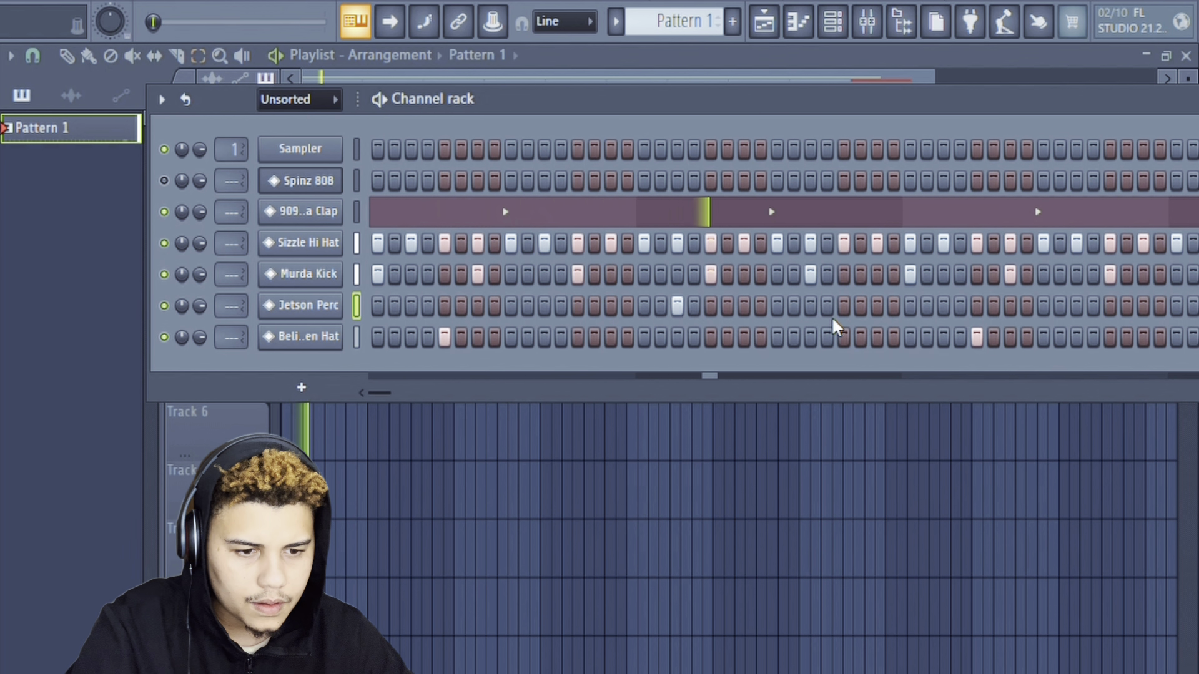
- Add two Jetson Perc hits in bar 4, on the third and eleventh steps
{"action": "left_click_drag", "start_coordinate": [1000, 129], "coordinate": [700, 114]}
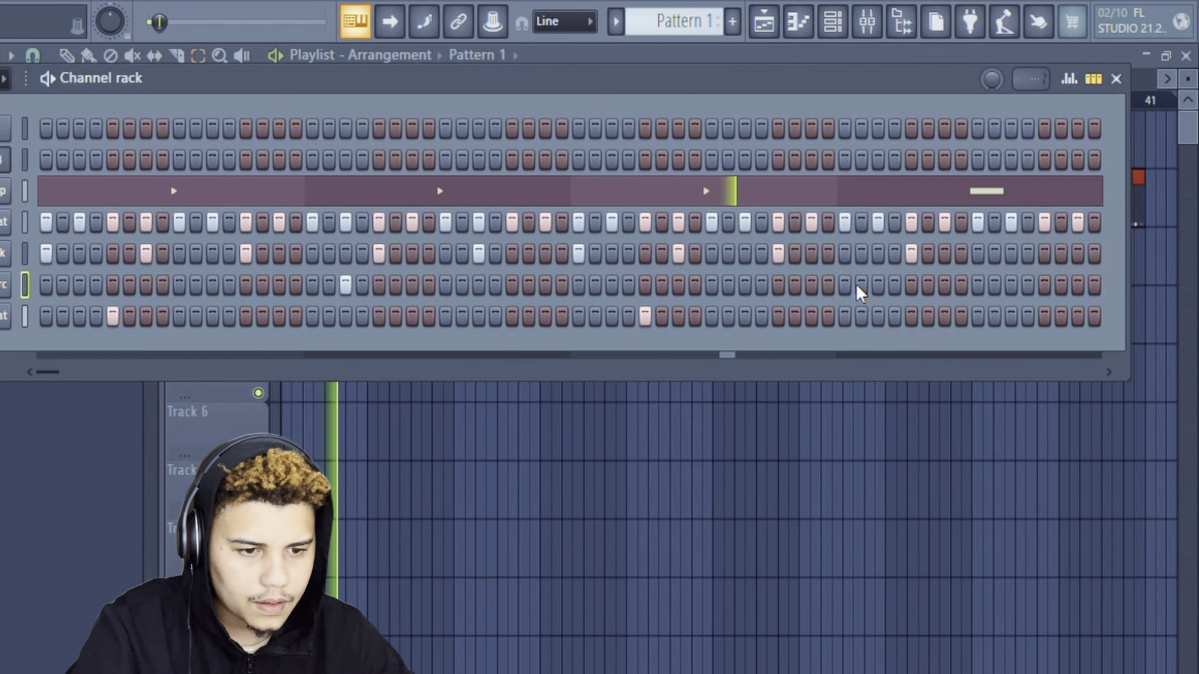
{"action": "left_click", "coordinate": [878, 285]}
{"action": "left_click", "coordinate": [1011, 284]}
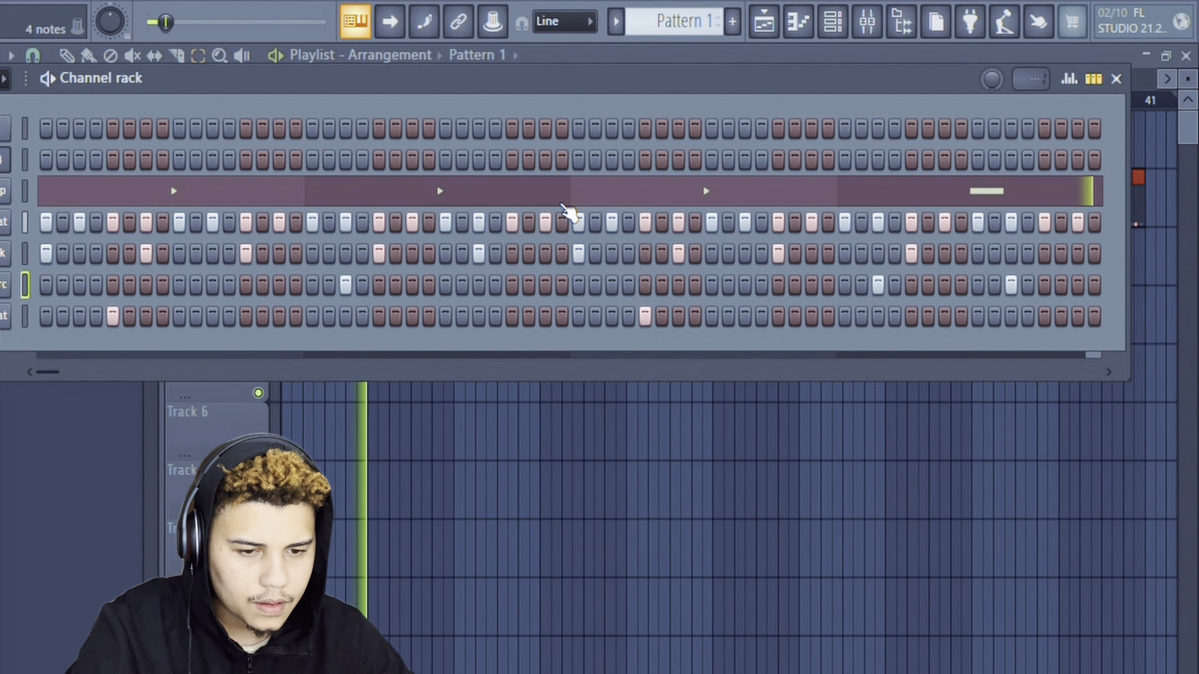
- Lower the open hat channel's volume and unmute the Spinz 808 channel
{"action": "left_click_drag", "start_coordinate": [303, 100], "coordinate": [537, 111]}
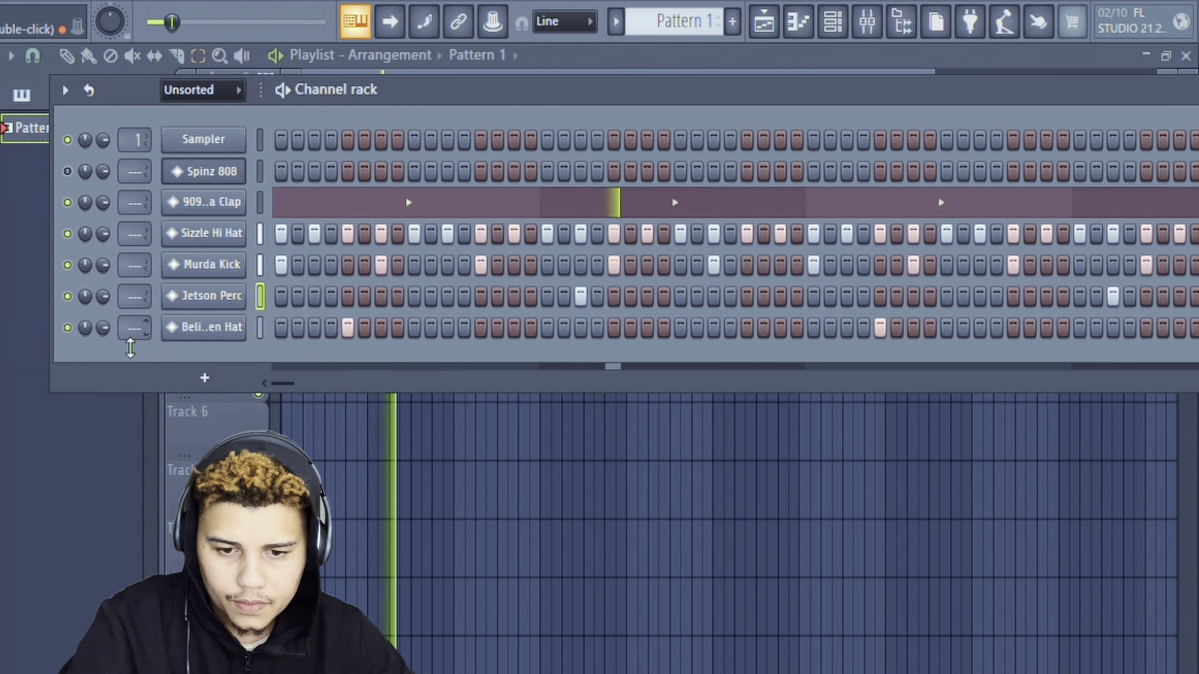
{"action": "left_click_drag", "start_coordinate": [103, 328], "coordinate": [103, 344]}
{"action": "left_click", "coordinate": [68, 171]}
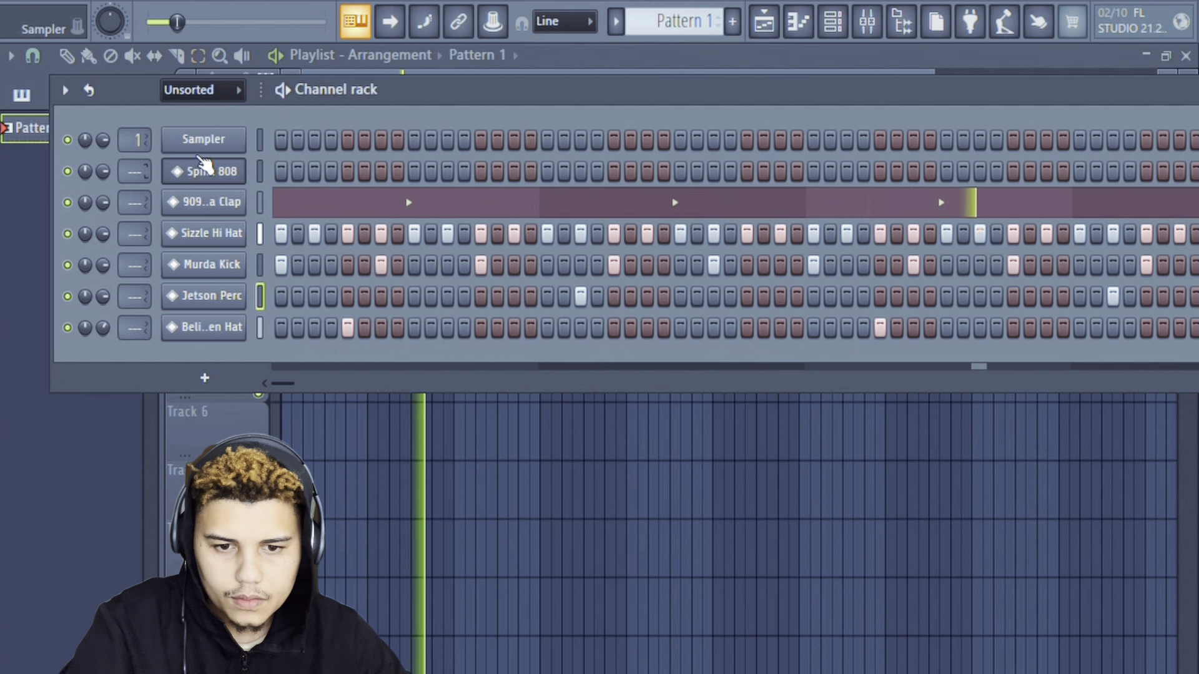
- Review the Spinz 808 channel's envelope and sample settings while the pattern plays
{"action": "left_click", "coordinate": [202, 148]}
{"action": "left_click", "coordinate": [209, 170]}
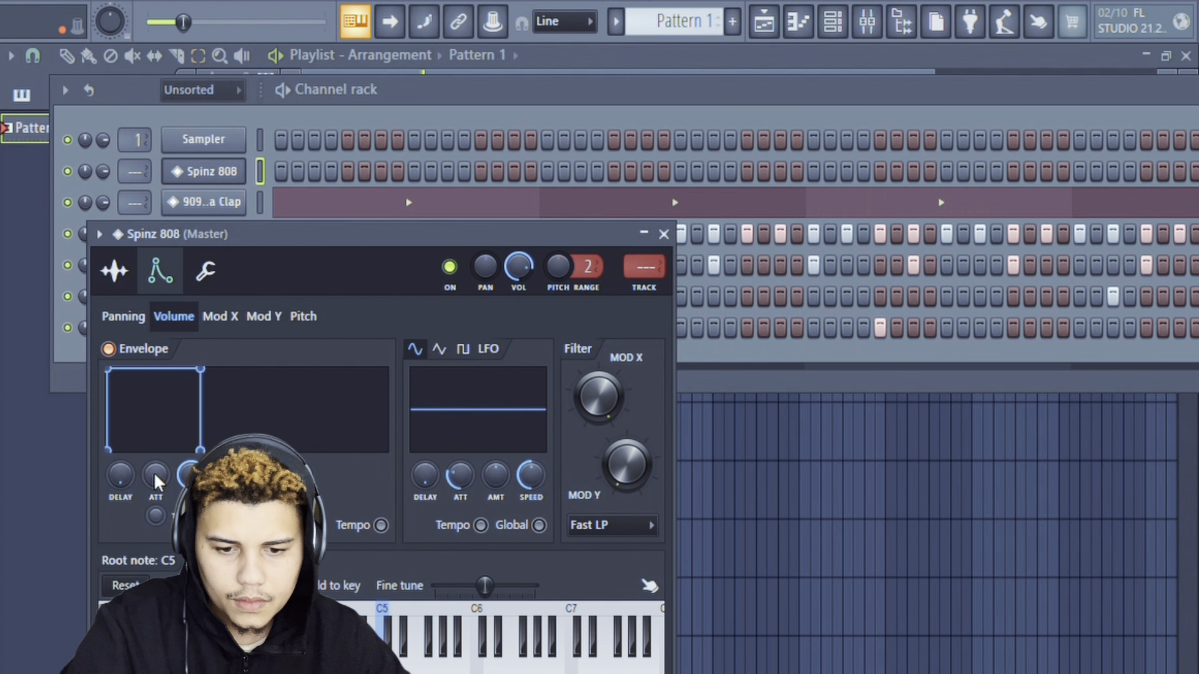
{"action": "left_click", "coordinate": [115, 271]}
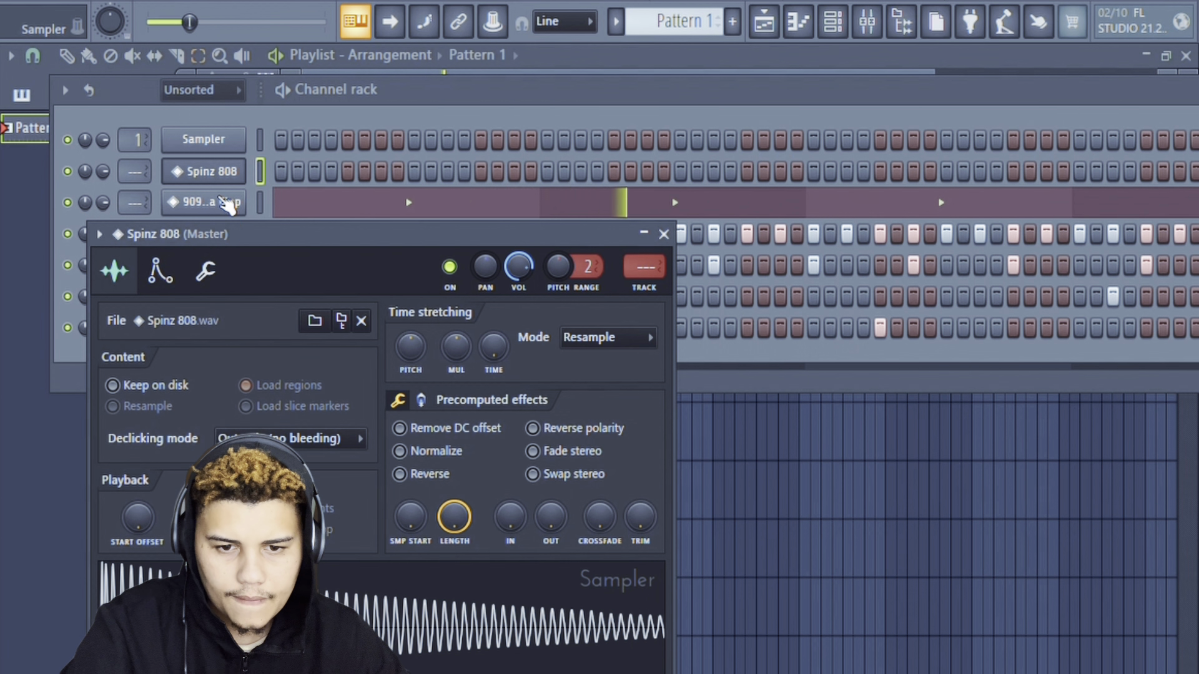
{"action": "left_click", "coordinate": [225, 221]}
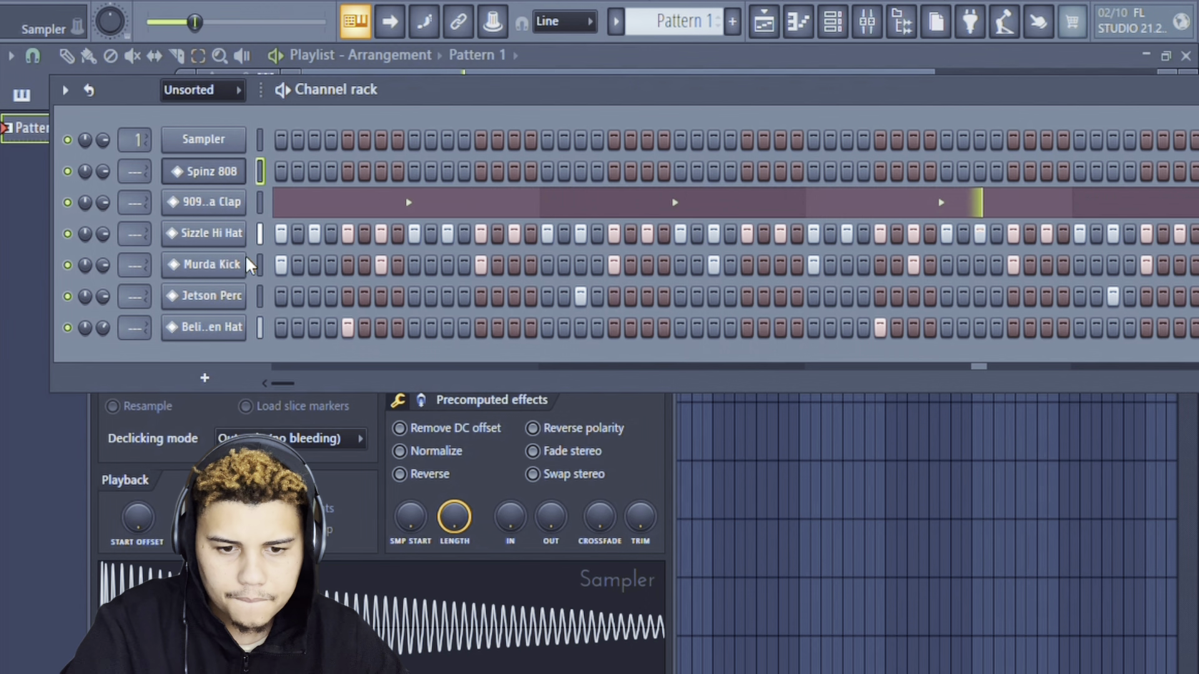
{"action": "left_click", "coordinate": [217, 175]}
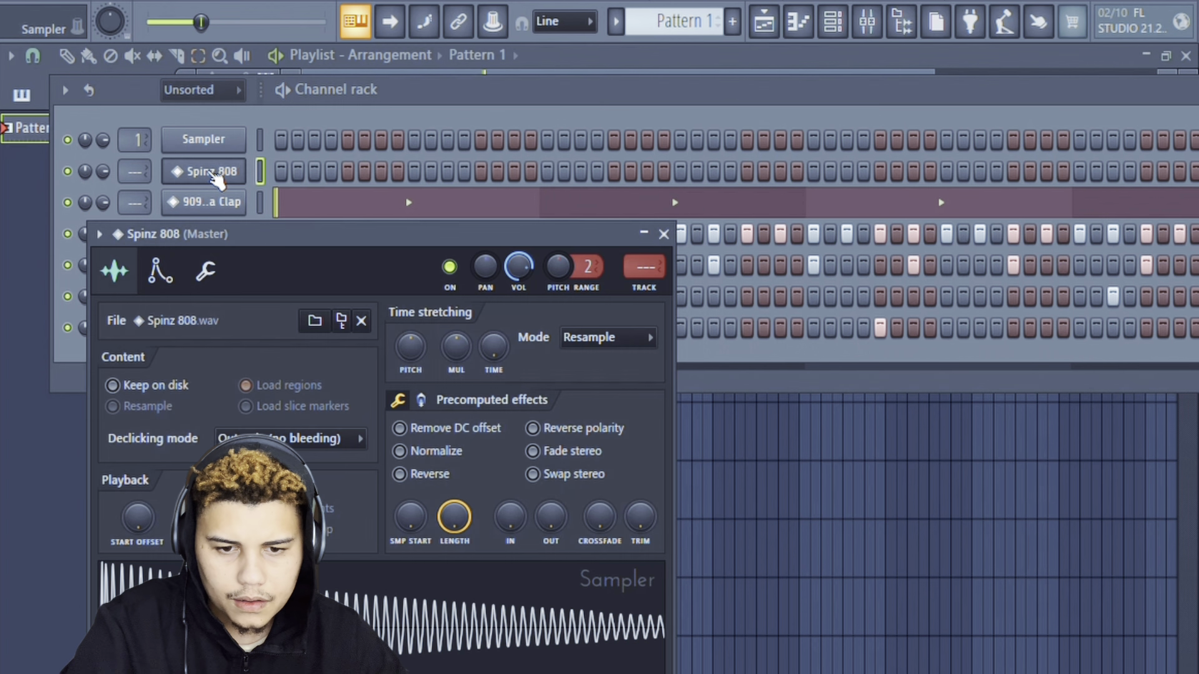
- Draw two half-bar A4 notes filling bar 1 of the Spinz 808 piano roll and play them back
{"action": "left_click", "coordinate": [257, 174]}
{"action": "key", "text": "F7"}
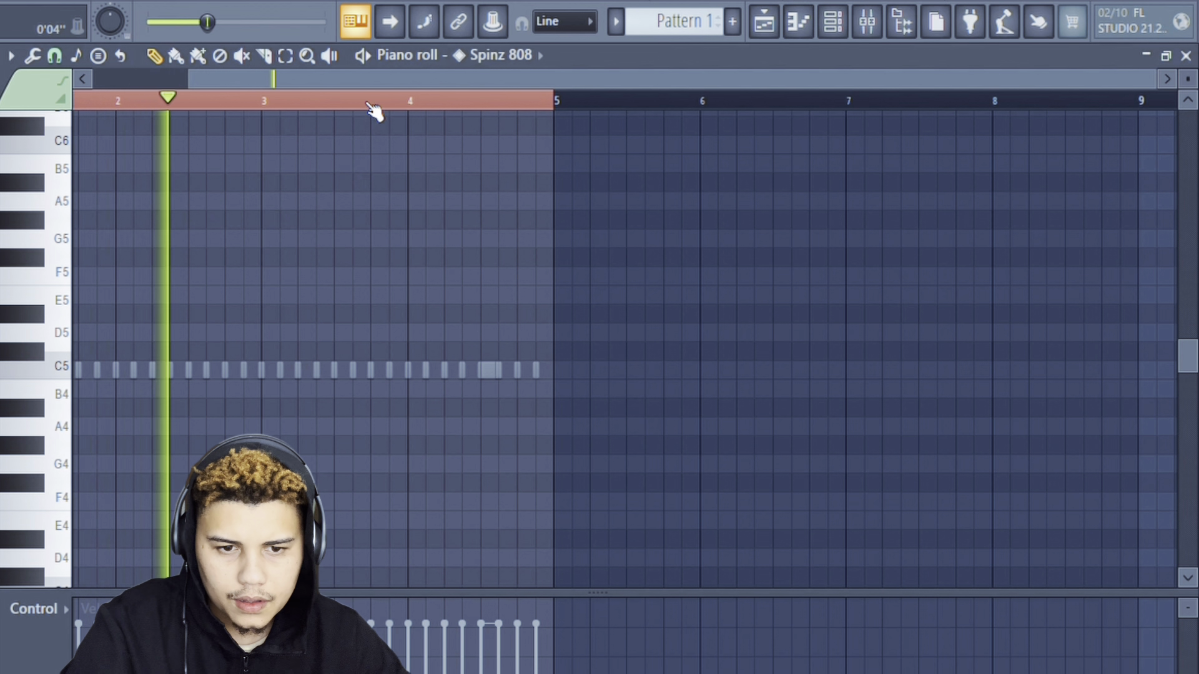
{"action": "left_click_drag", "start_coordinate": [372, 80], "coordinate": [1, 105]}
{"action": "key", "text": "space"}
{"action": "left_click", "coordinate": [87, 278]}
{"action": "left_click_drag", "start_coordinate": [79, 331], "coordinate": [53, 465]}
{"action": "left_click_drag", "start_coordinate": [28, 426], "coordinate": [30, 427]}
{"action": "key", "text": "space"}
{"action": "key", "text": "space"}
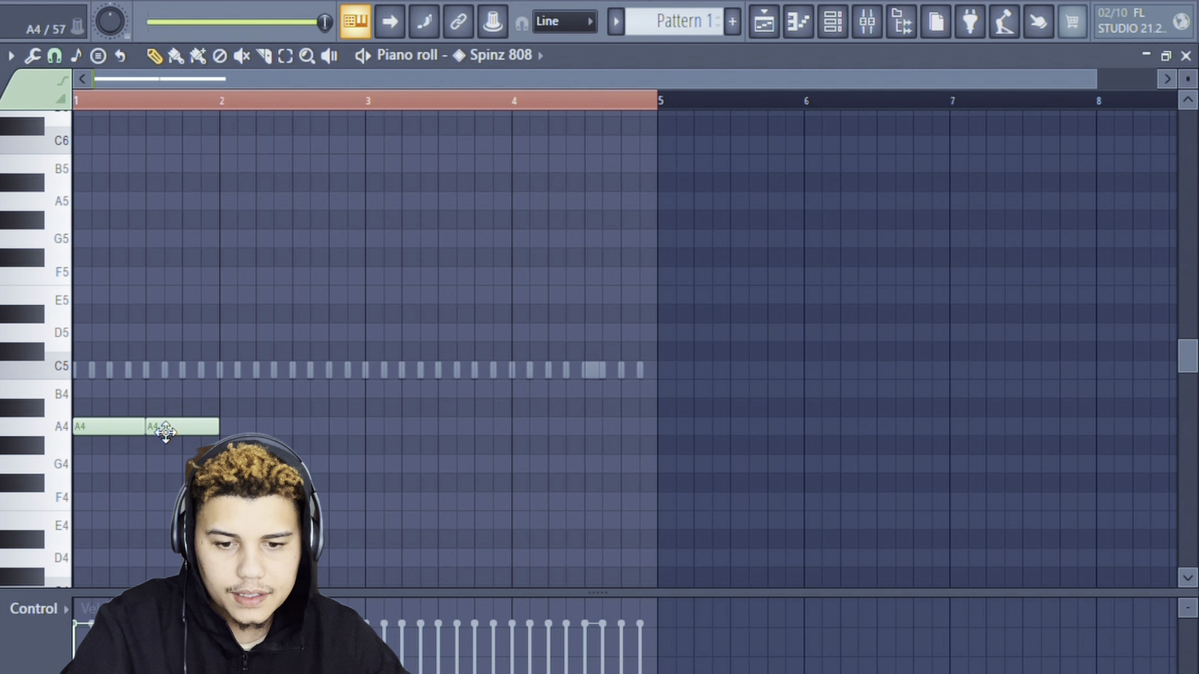
- Delete the second A4 note, rebuild bar 1 from back-to-back A4 notes of 1.5 beats, and remove the duplicates at bar 5
{"action": "key", "text": "space"}
{"action": "key", "text": "space"}
{"action": "right_click", "coordinate": [173, 429]}
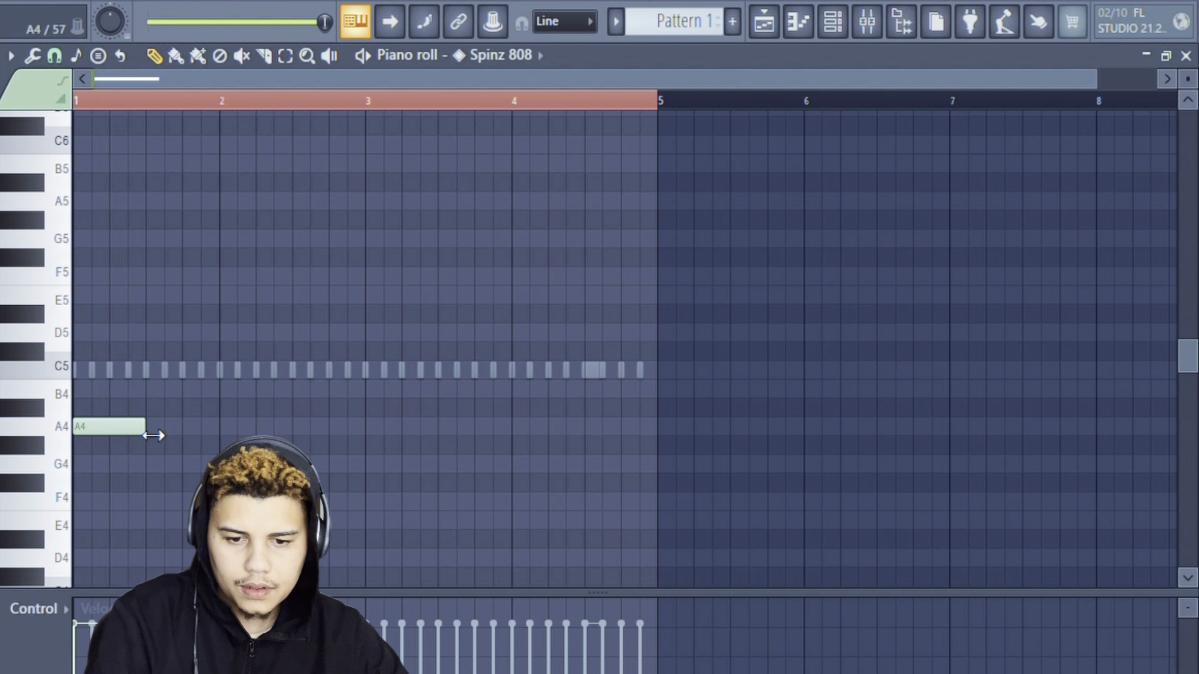
{"action": "key", "text": "ctrl+b"}
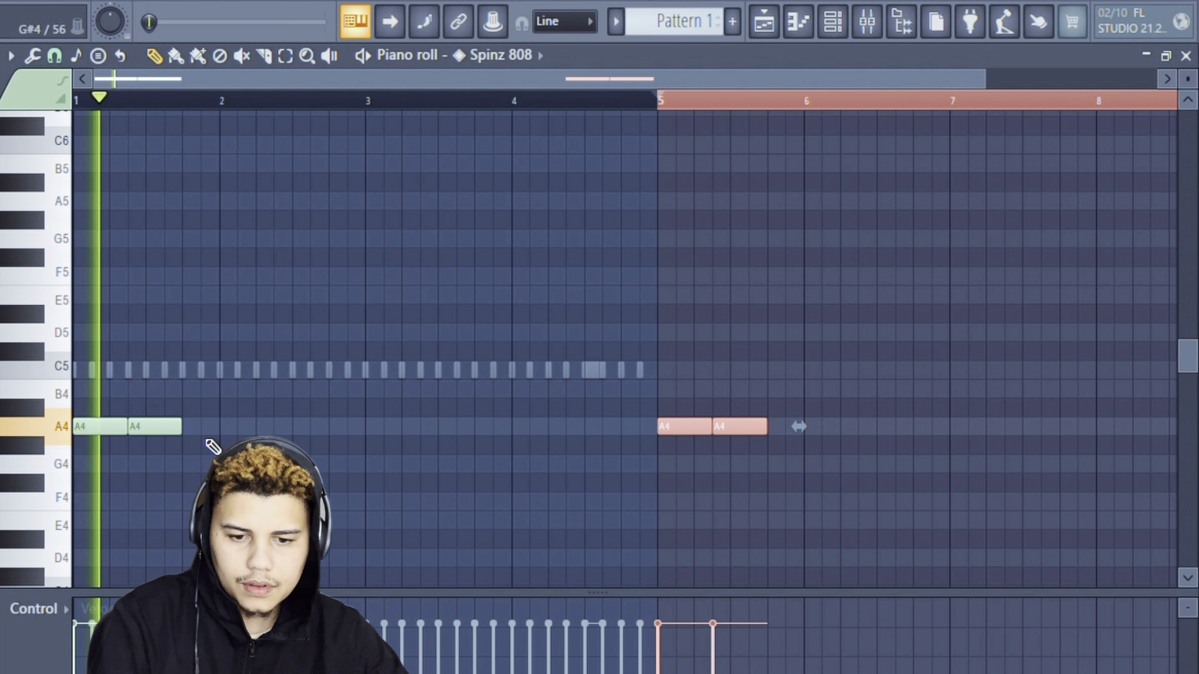
{"action": "key", "text": "Delete"}
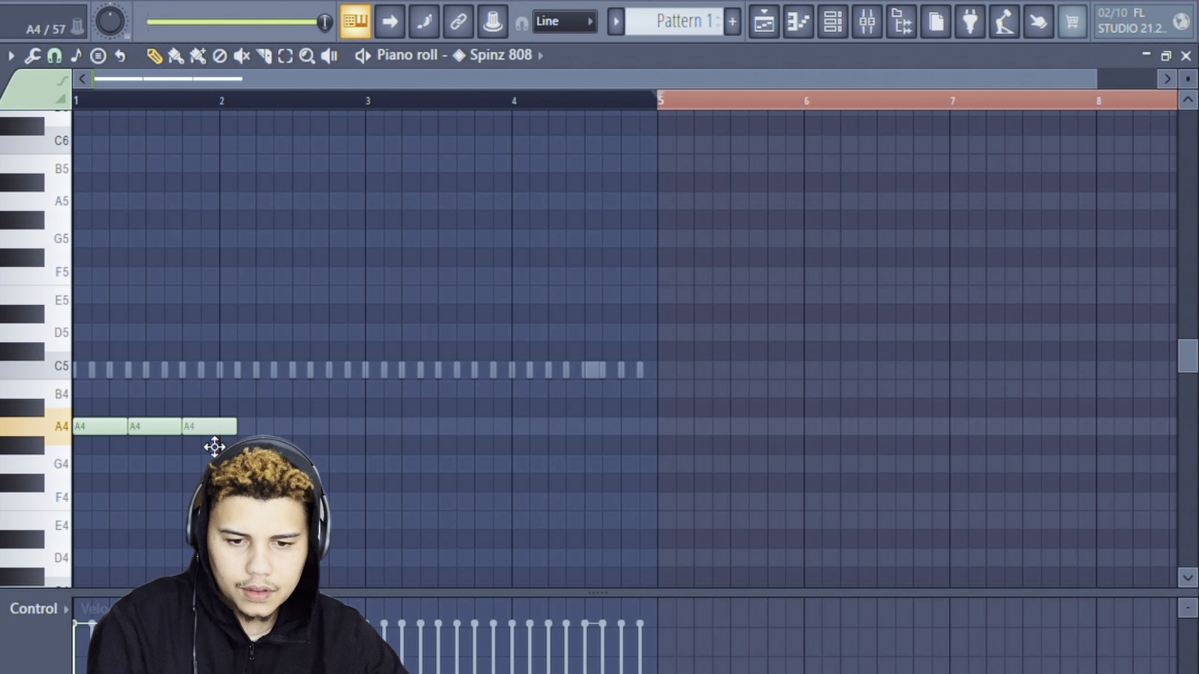
- Add two adjoining A4 notes of 1.5 beats ending bar 2, leaving a half-beat gap after the third note
{"action": "key", "text": "space"}
{"action": "left_click", "coordinate": [281, 428]}
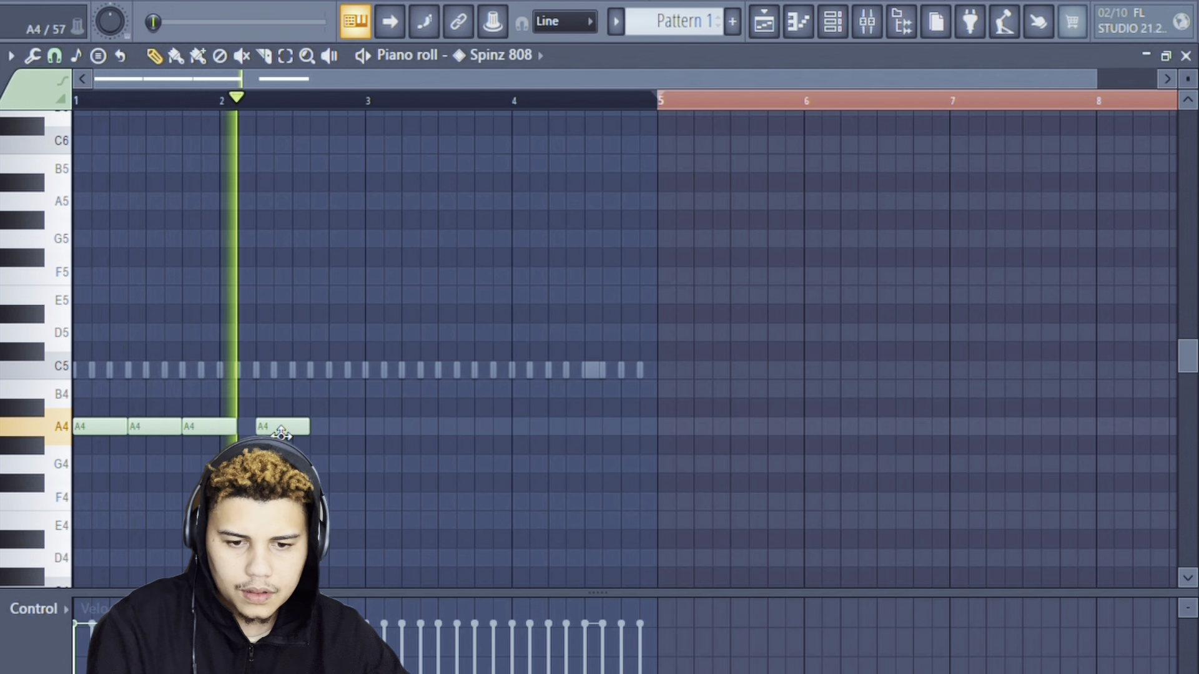
{"action": "left_click", "coordinate": [325, 427]}
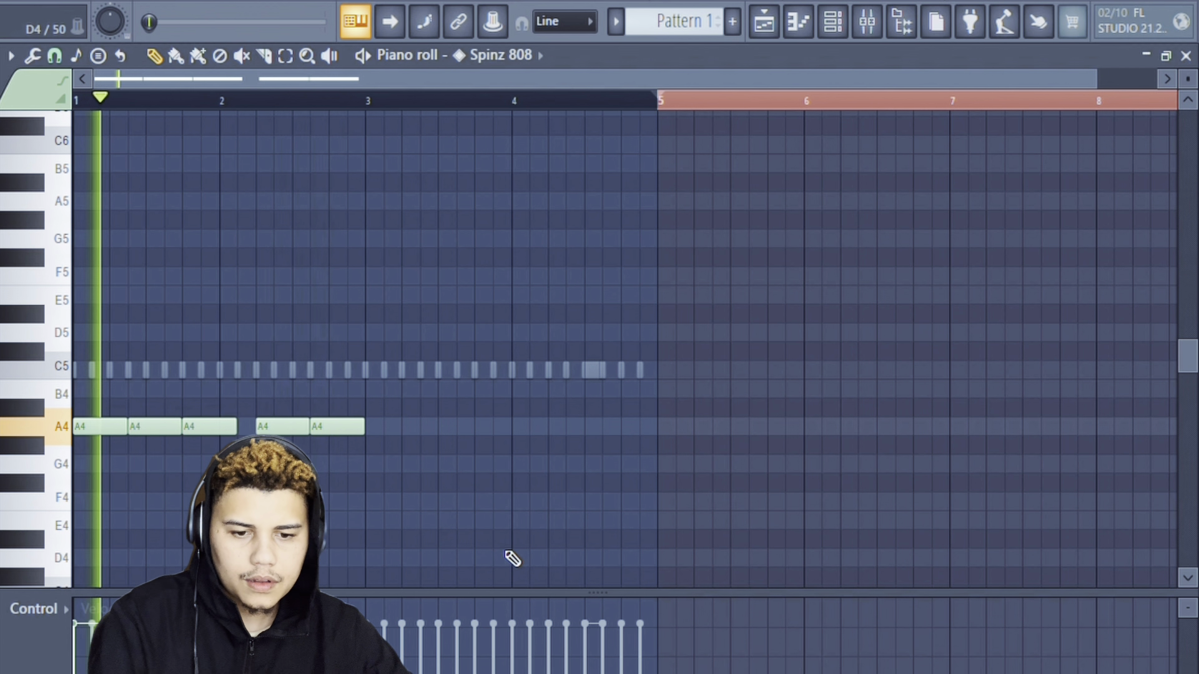
{"action": "key", "text": "space"}
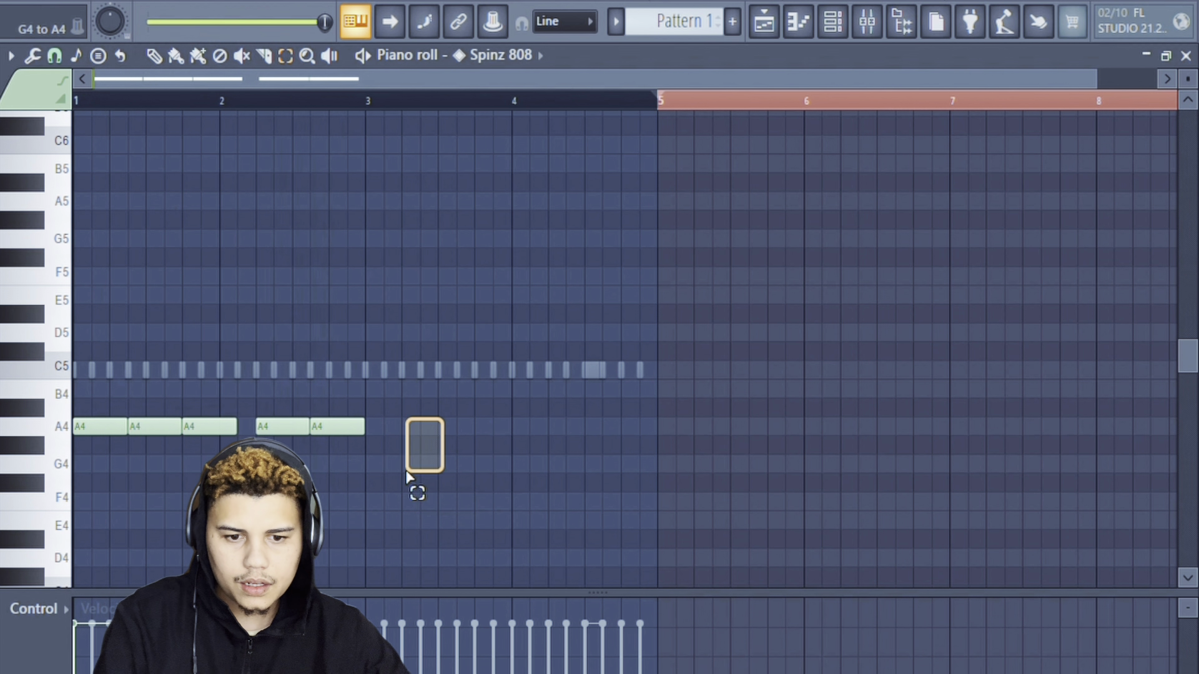
- Duplicate all five Spinz 808 notes, move the copies to start at bar 3, and play the pattern
{"action": "key", "text": "ctrl+a"}
{"action": "key", "text": "ctrl+b"}
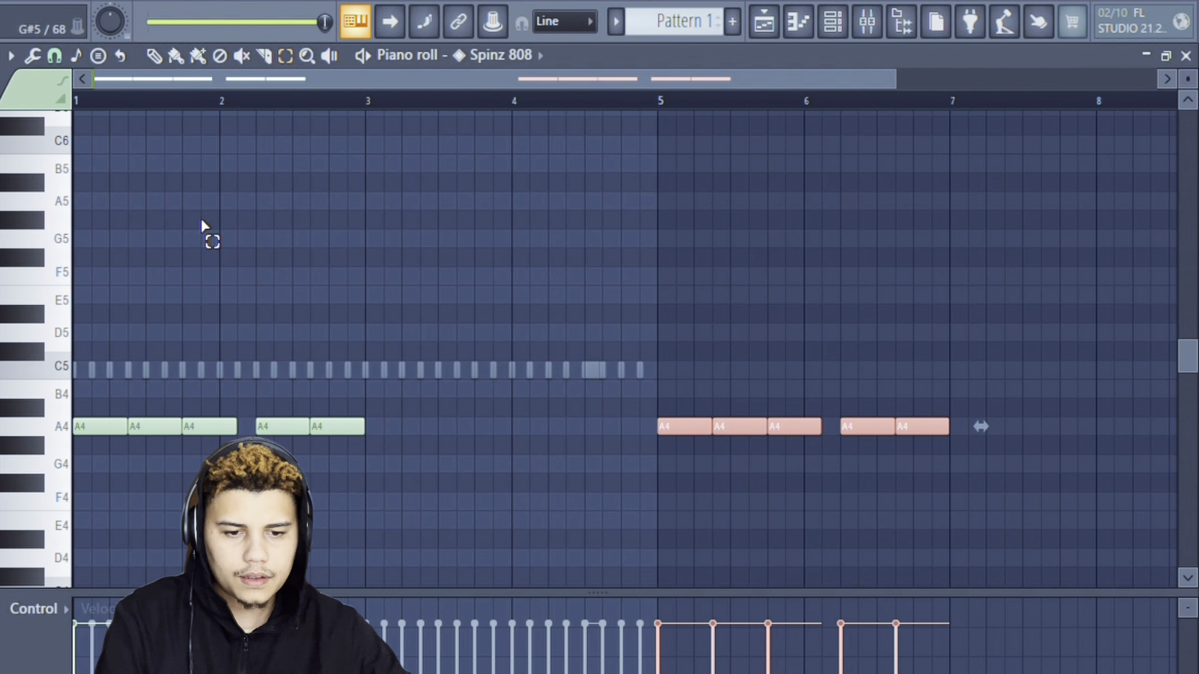
{"action": "left_click_drag", "start_coordinate": [756, 430], "coordinate": [468, 442]}
{"action": "key", "text": "space"}
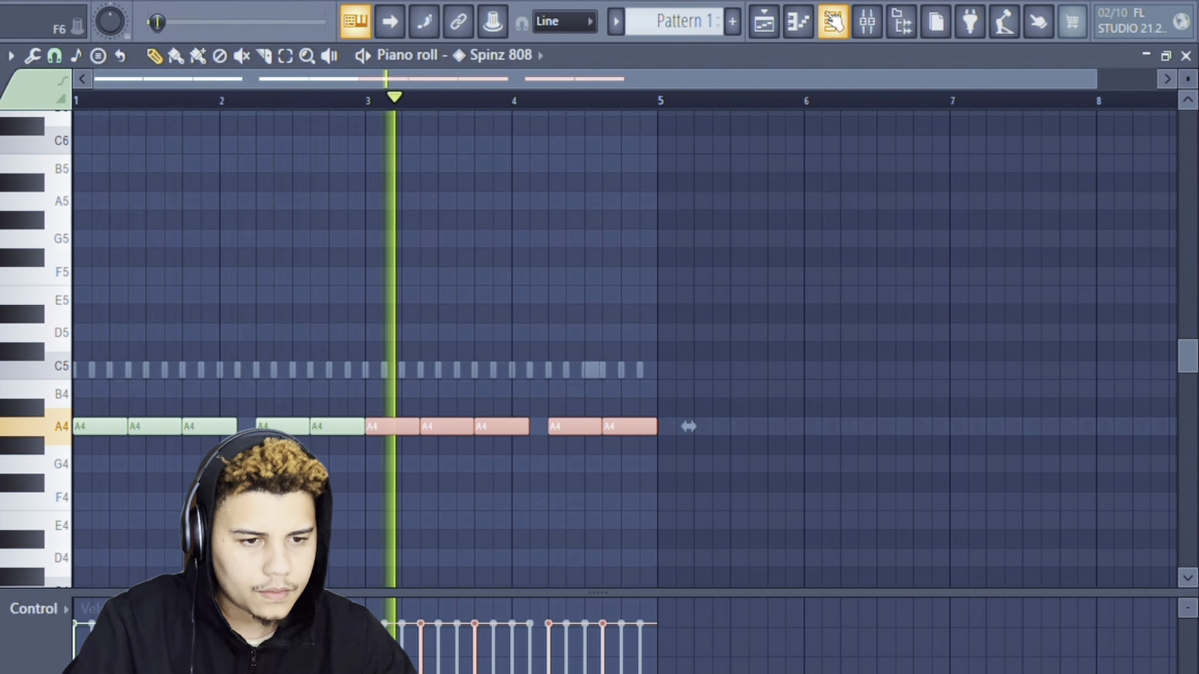
- Open the Spinz 808 channel's settings from the channel rack and turn on its volume envelope
{"action": "left_click", "coordinate": [764, 22]}
{"action": "left_click", "coordinate": [832, 24]}
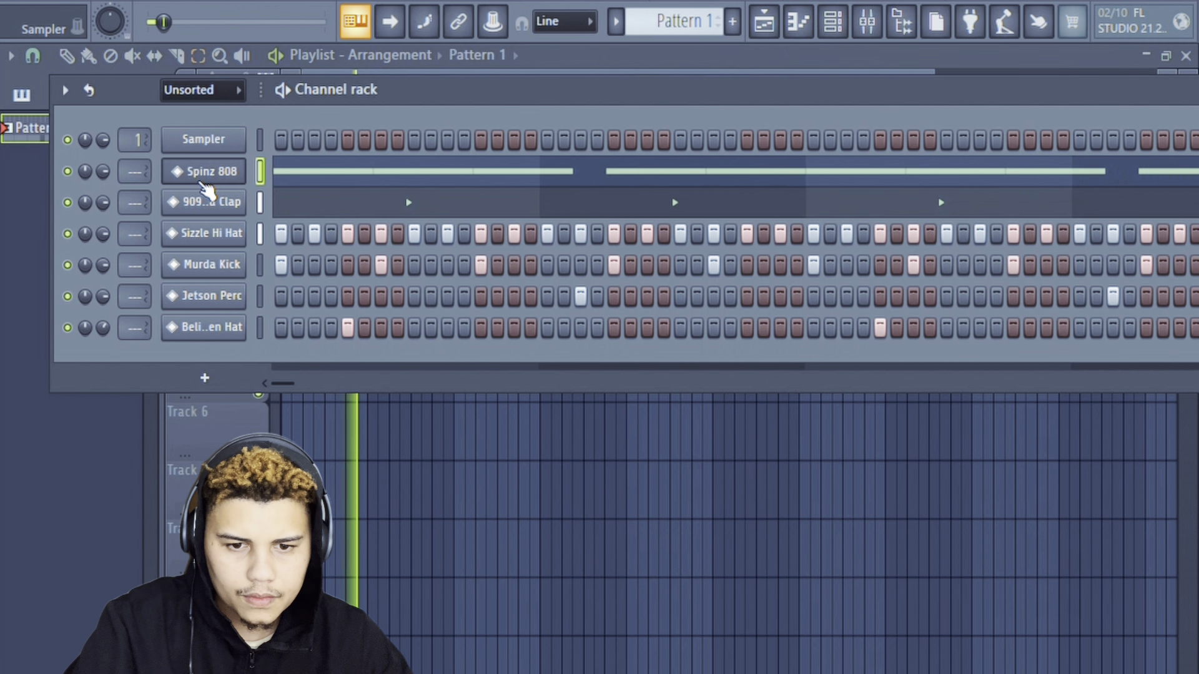
{"action": "left_click", "coordinate": [201, 175]}
{"action": "left_click", "coordinate": [161, 272]}
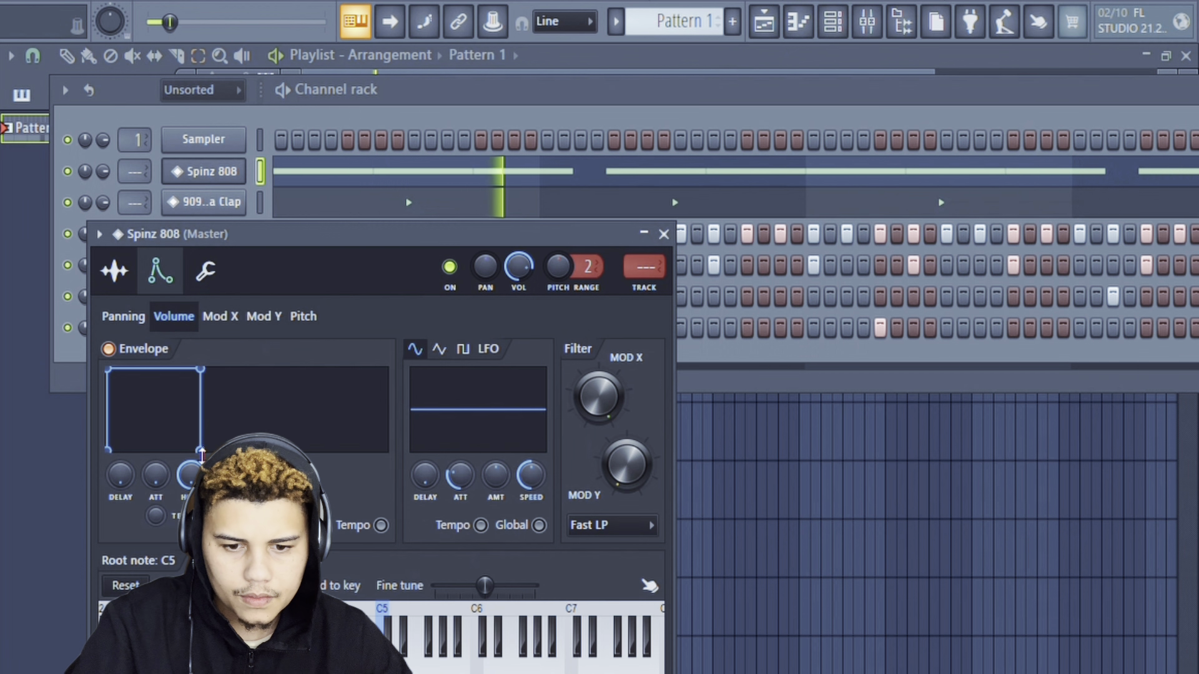
{"action": "left_click", "coordinate": [256, 180]}
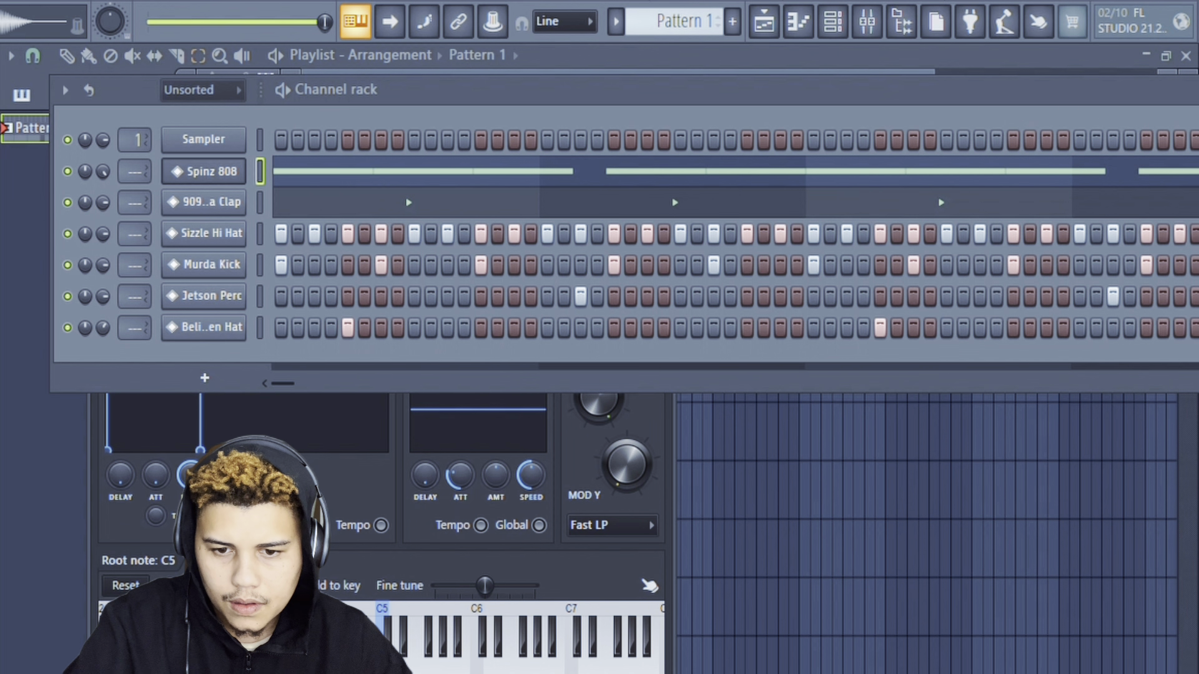
{"action": "left_click_drag", "start_coordinate": [222, 178], "coordinate": [222, 179]}
{"action": "key", "text": "space"}
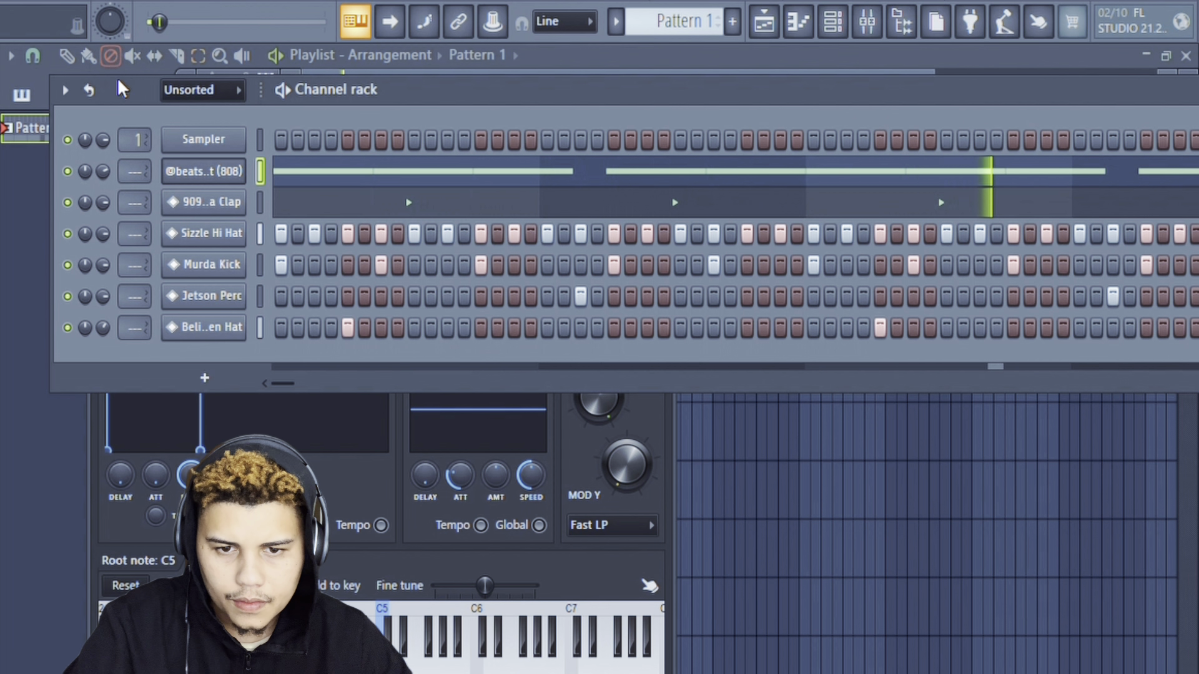
- Show all channels in the channel rack and fill Track 2 of the playlist with back-to-back Pattern 1 clips from bar 1
{"action": "left_click", "coordinate": [178, 96]}
{"action": "left_click", "coordinate": [186, 119]}
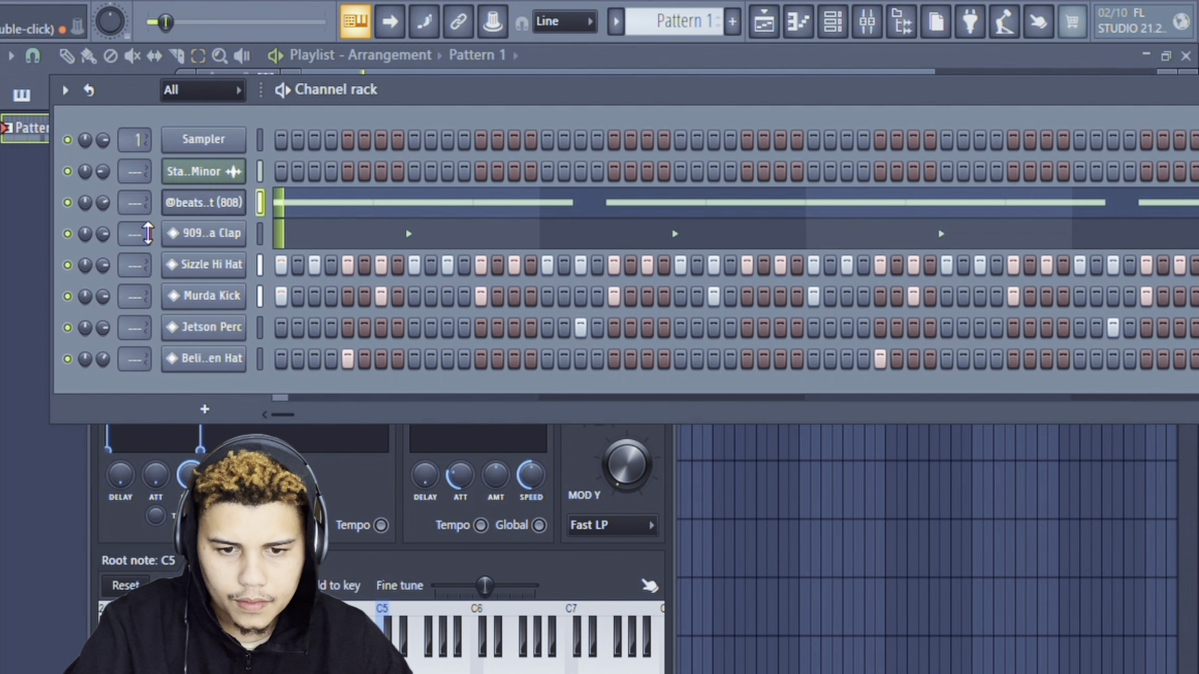
{"action": "left_click", "coordinate": [763, 26]}
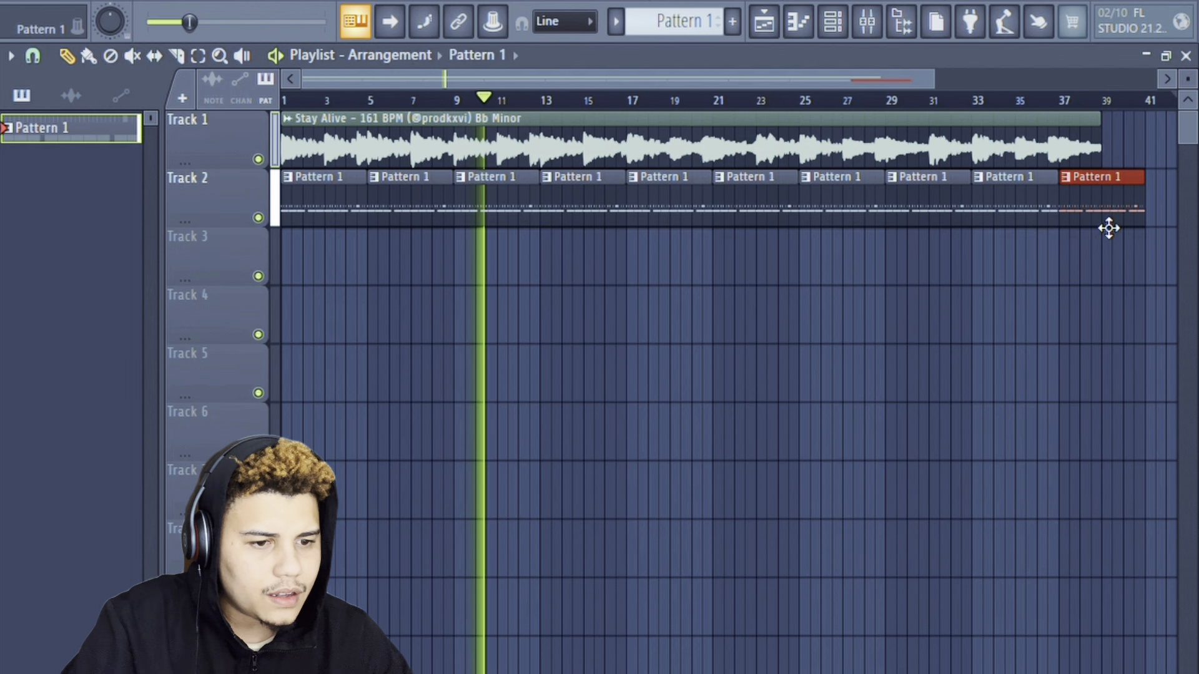
- Extend the Stay Alive audio clip to bar 41, remove its stray copy from Track 2, and place a Pattern 1 clip at bar 37
{"action": "right_click", "coordinate": [1108, 203]}
{"action": "left_click_drag", "start_coordinate": [1102, 166], "coordinate": [1150, 166]}
{"action": "left_click", "coordinate": [1077, 196]}
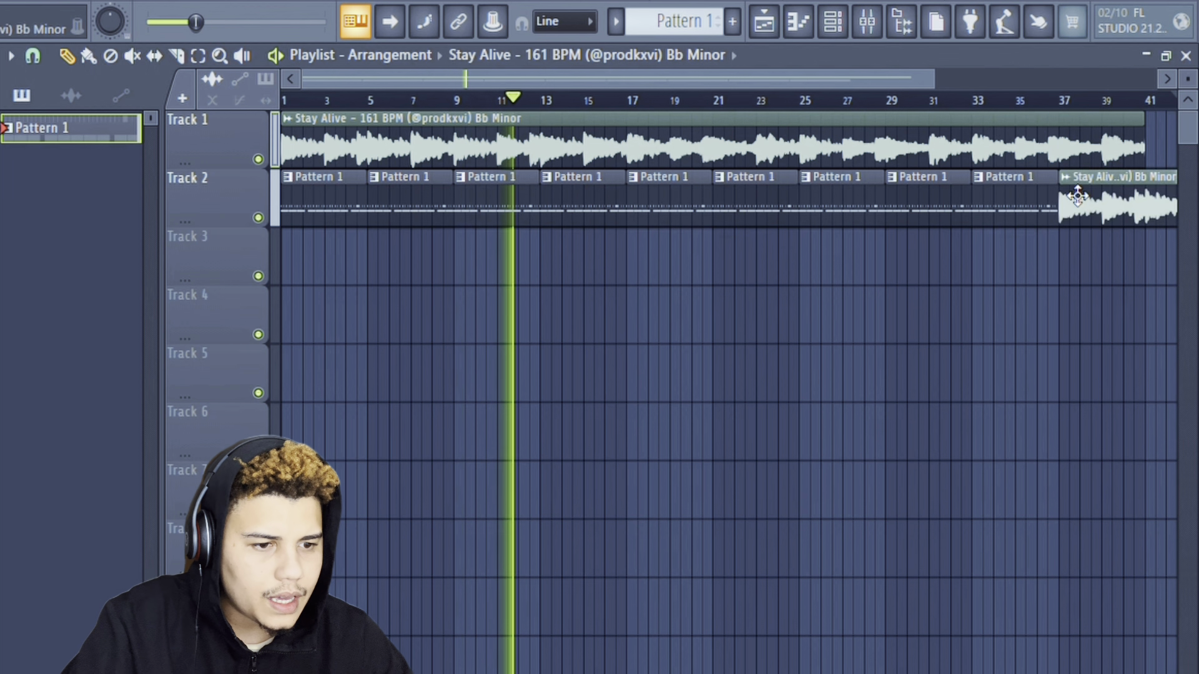
{"action": "right_click", "coordinate": [1077, 196]}
{"action": "left_click", "coordinate": [1074, 190]}
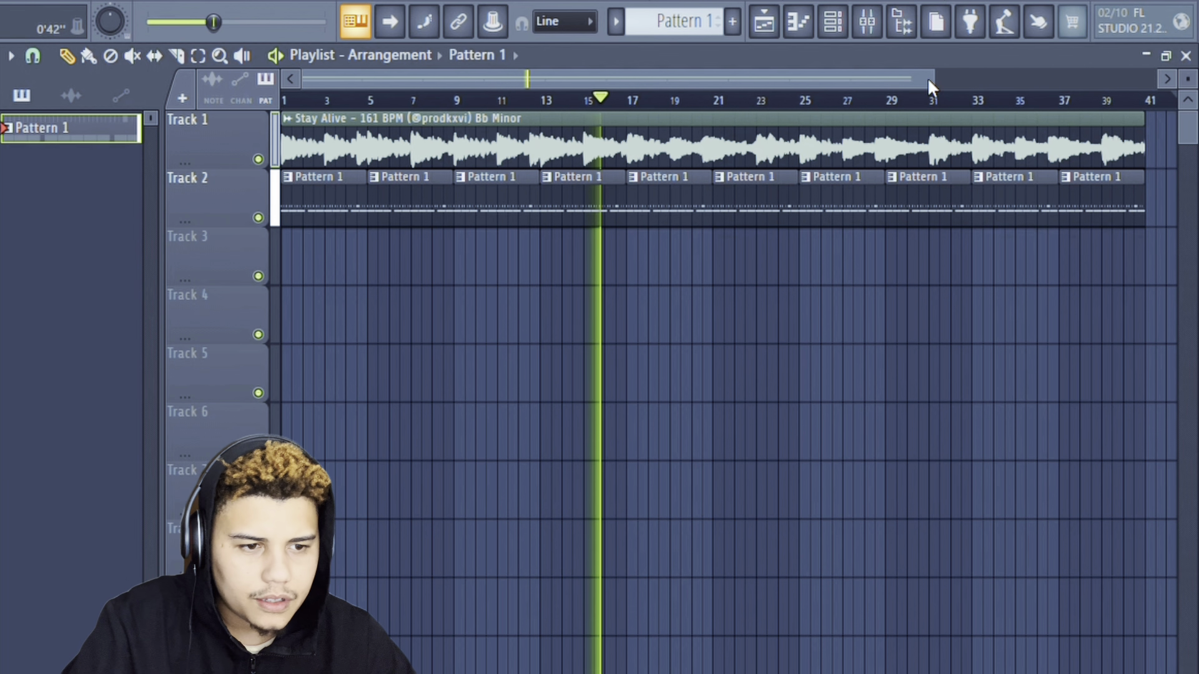
- Delete the Pattern 1 clip at bar 25 on Track 2, leaving a four-bar gap up to bar 29, and stop playback
{"action": "left_click_drag", "start_coordinate": [930, 79], "coordinate": [999, 79]}
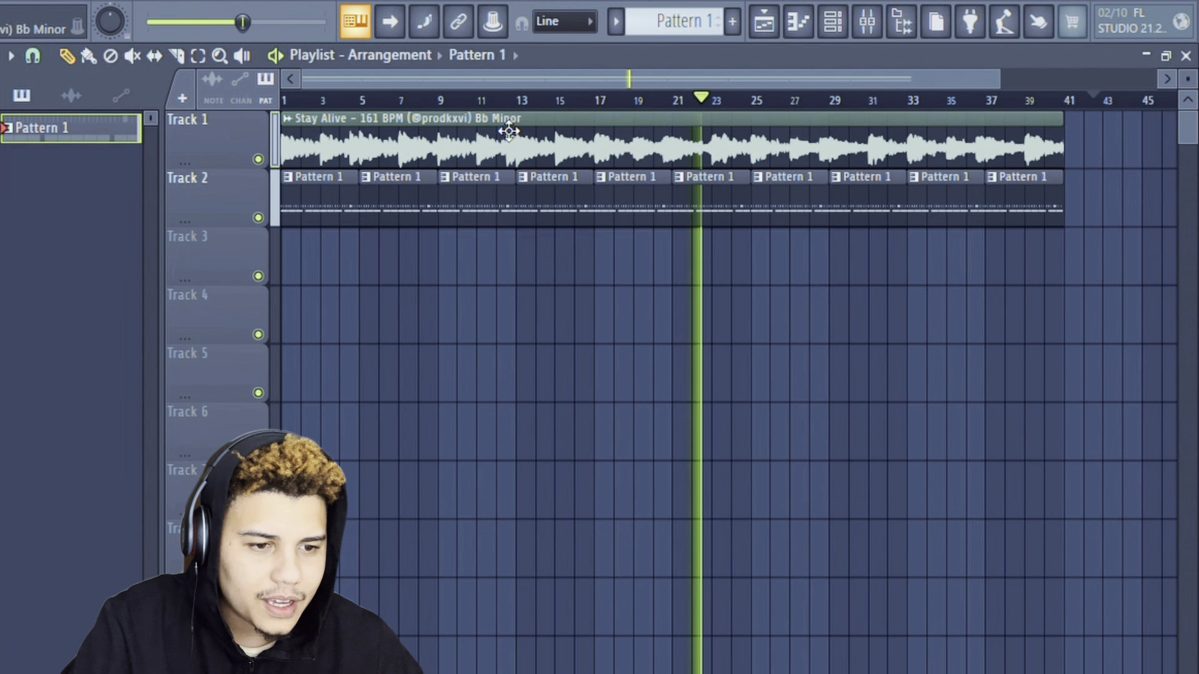
{"action": "right_click", "coordinate": [793, 218]}
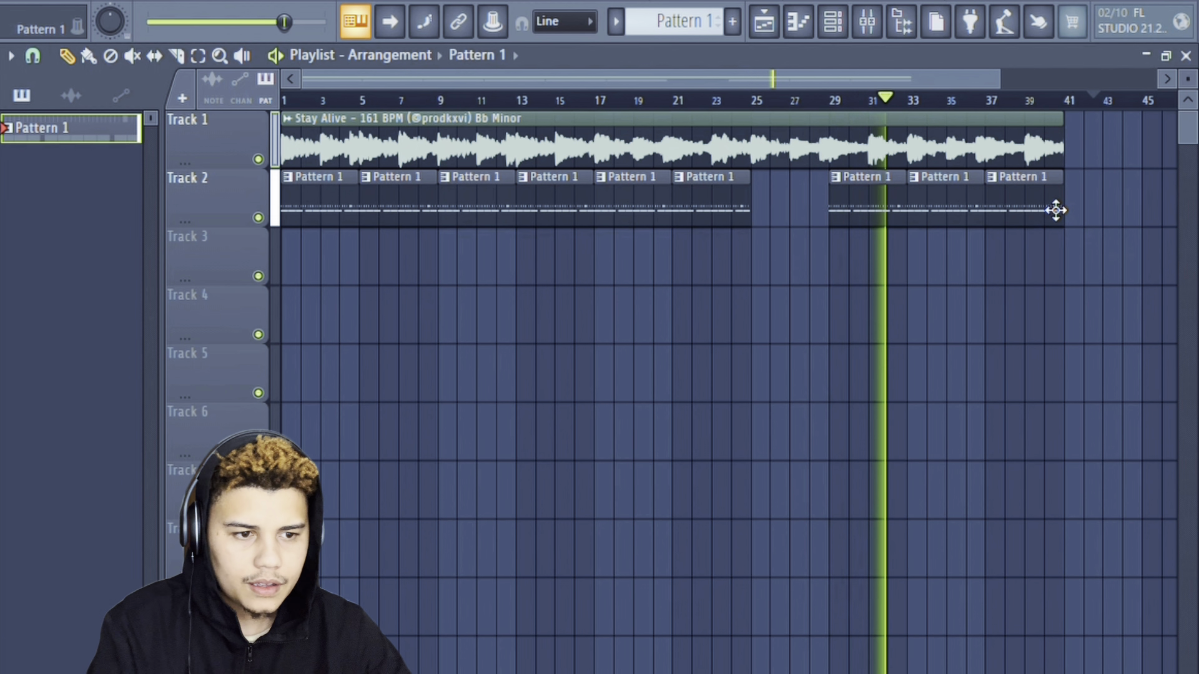
{"action": "key", "text": "space"}
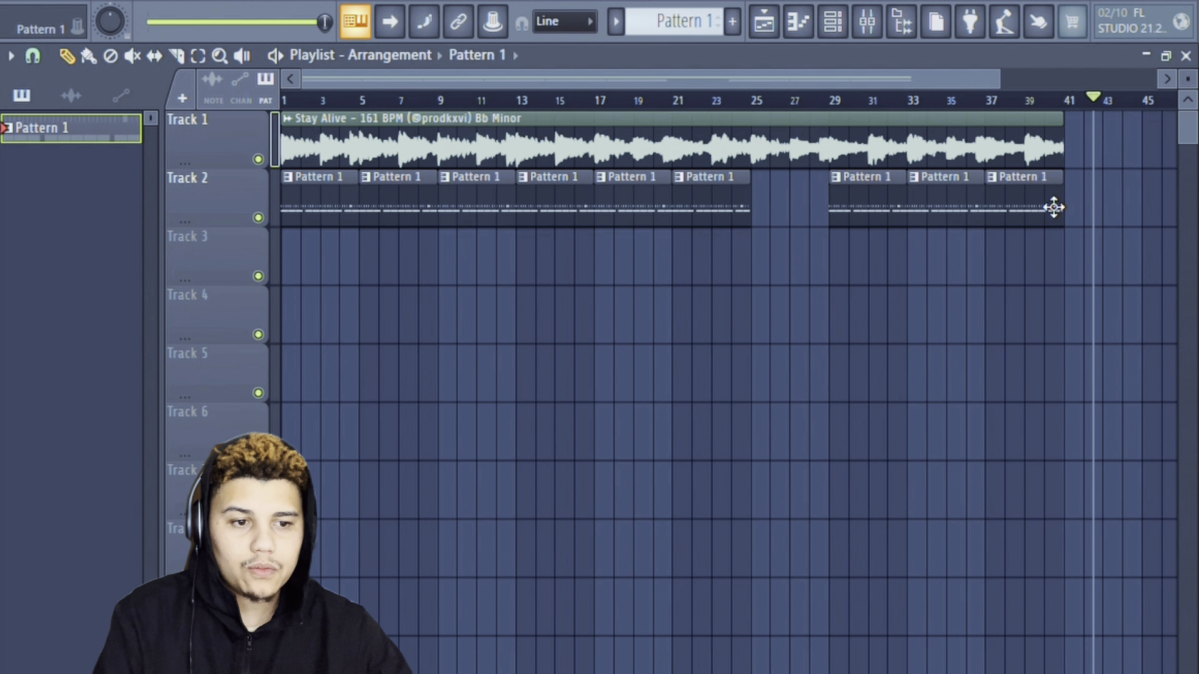